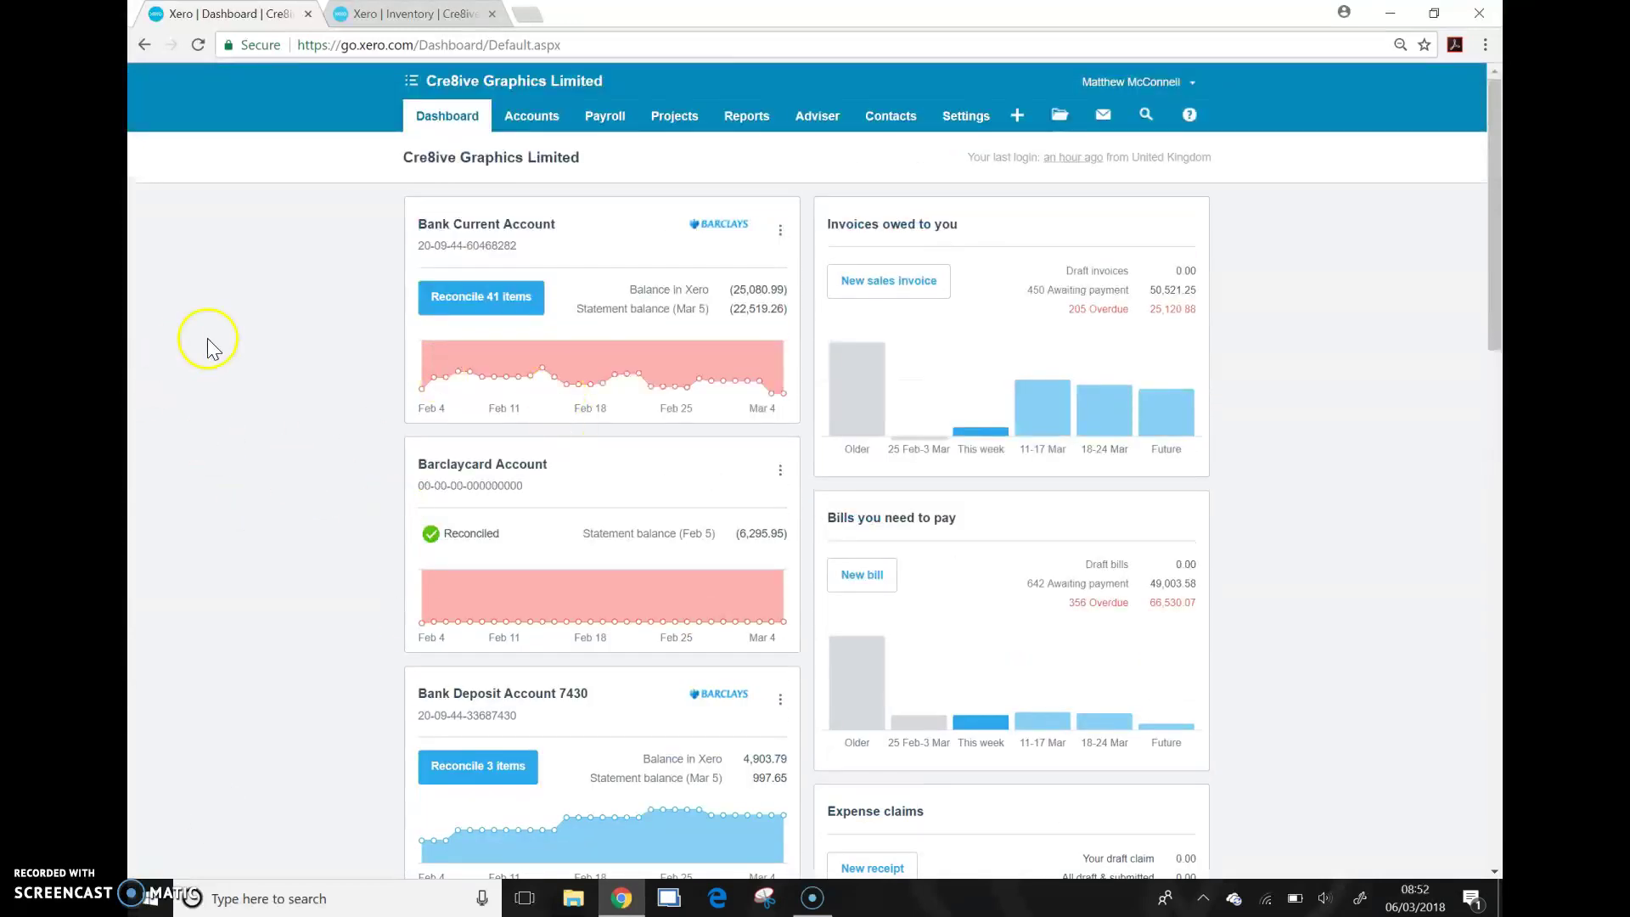
Open the Cash Account from the dashboard and start a new Receive Money transaction
left_click_drag(1497, 181, 1493, 652)
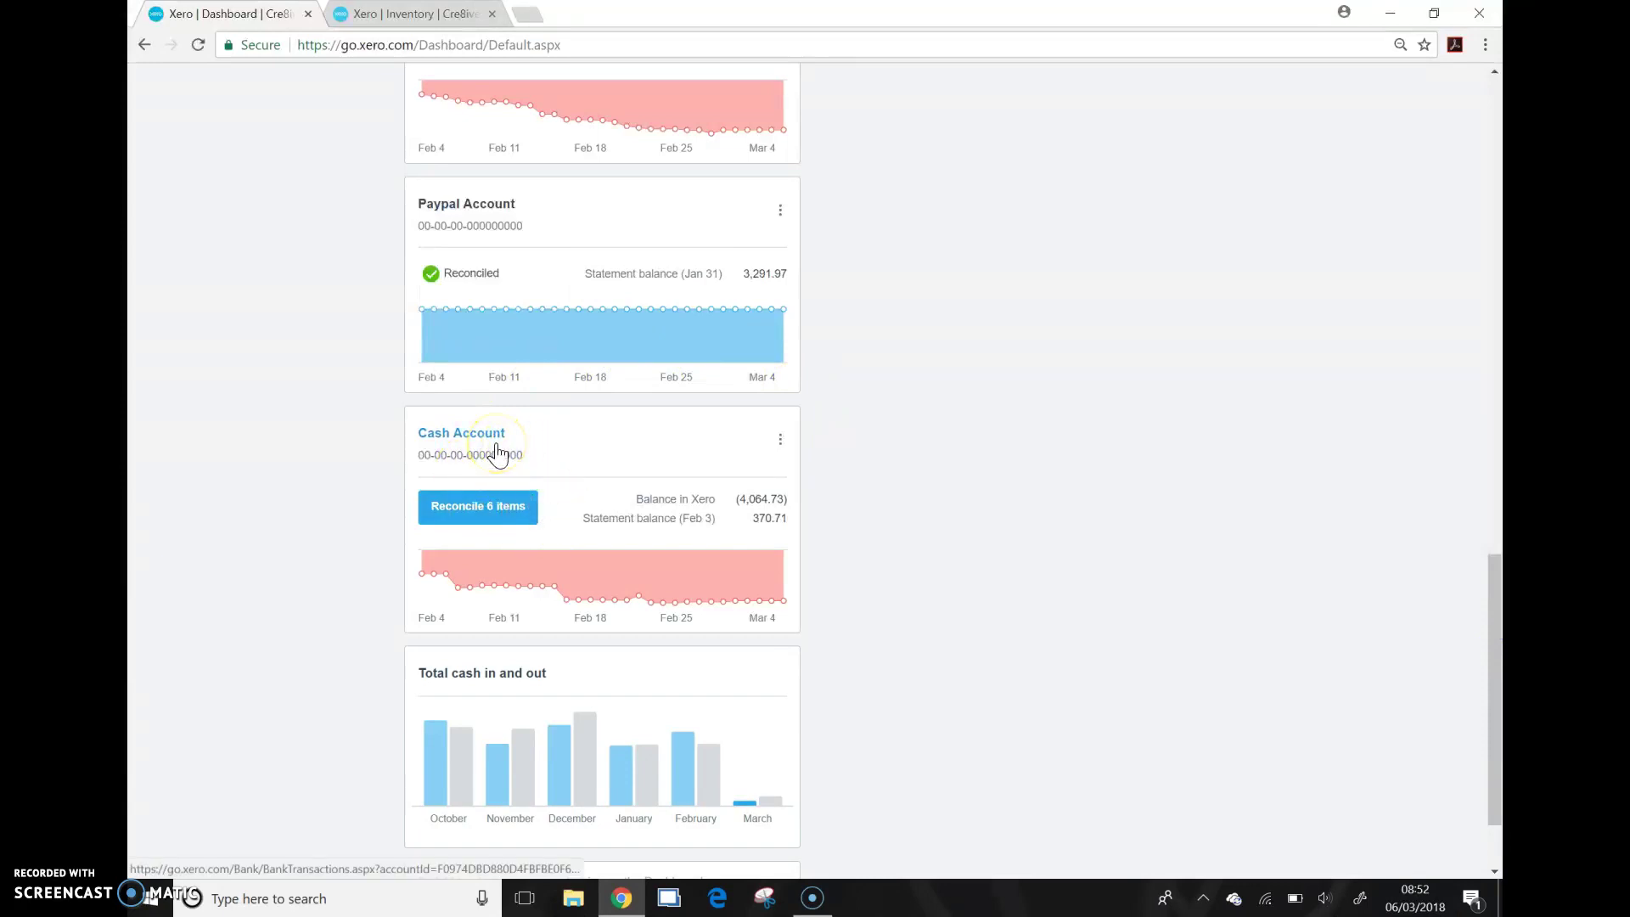
left_click(466, 433)
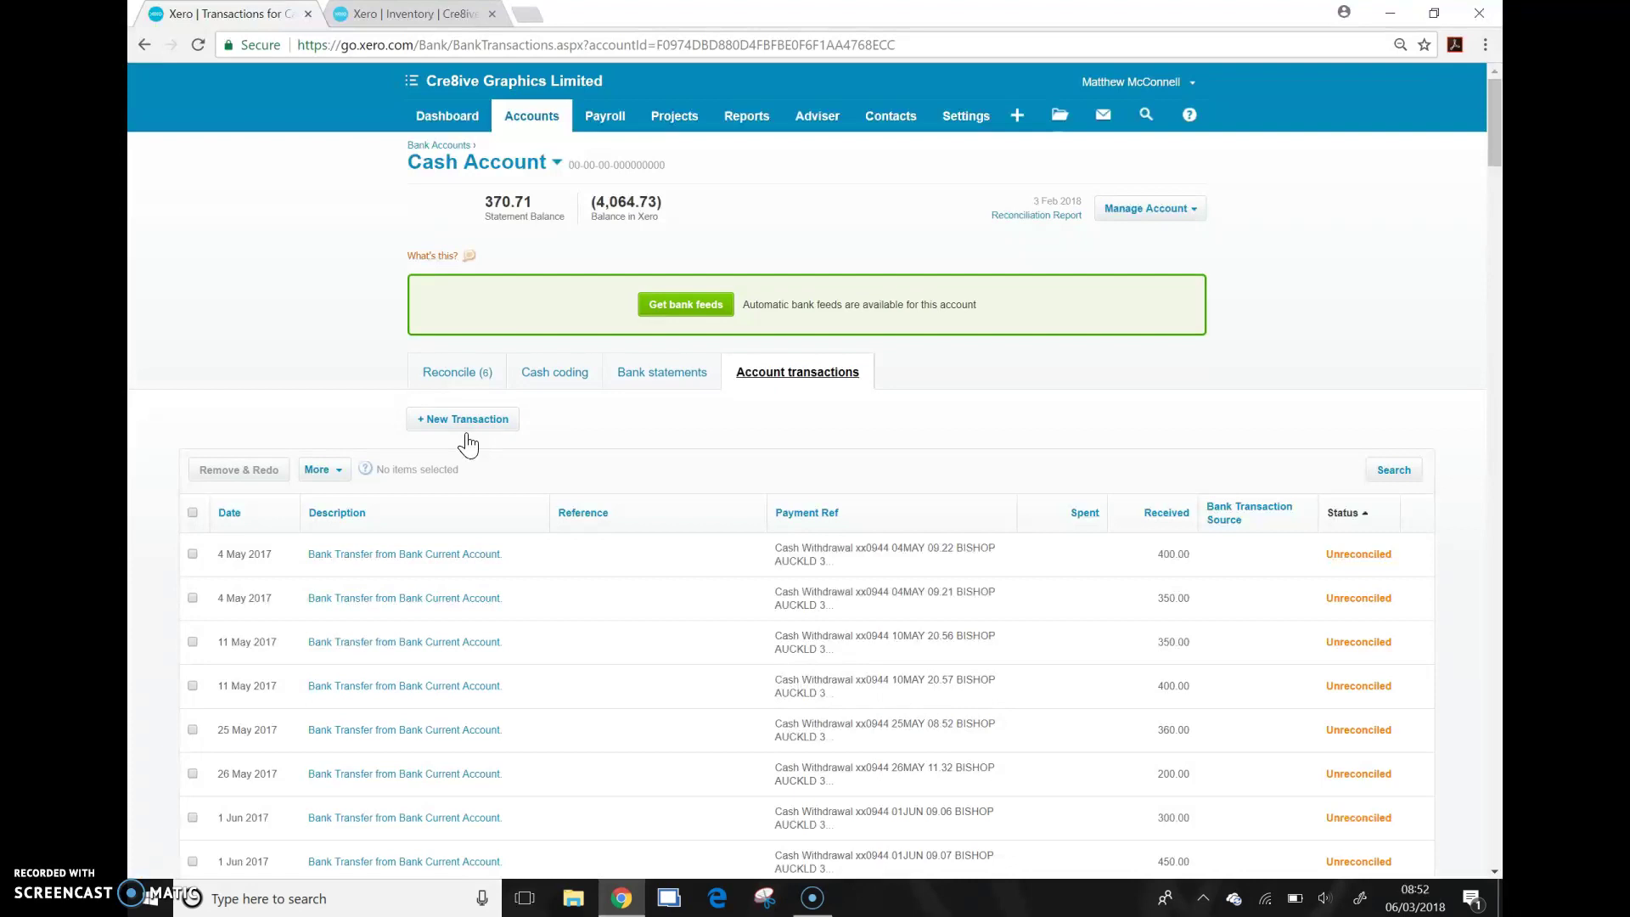
left_click(432, 417)
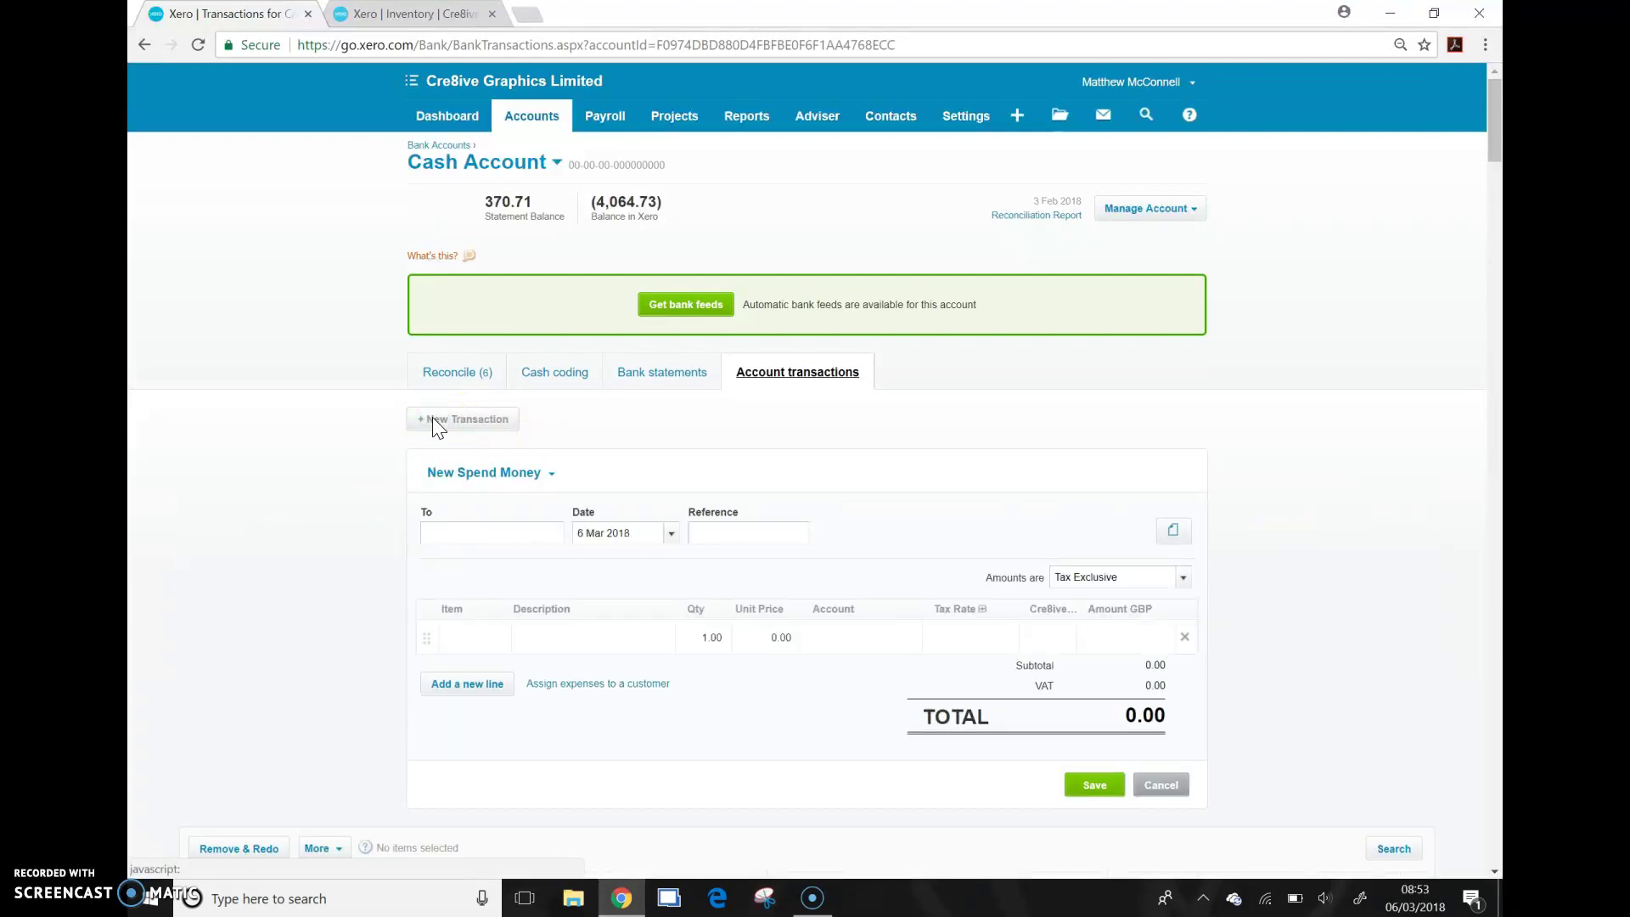
left_click(551, 473)
left_click(496, 503)
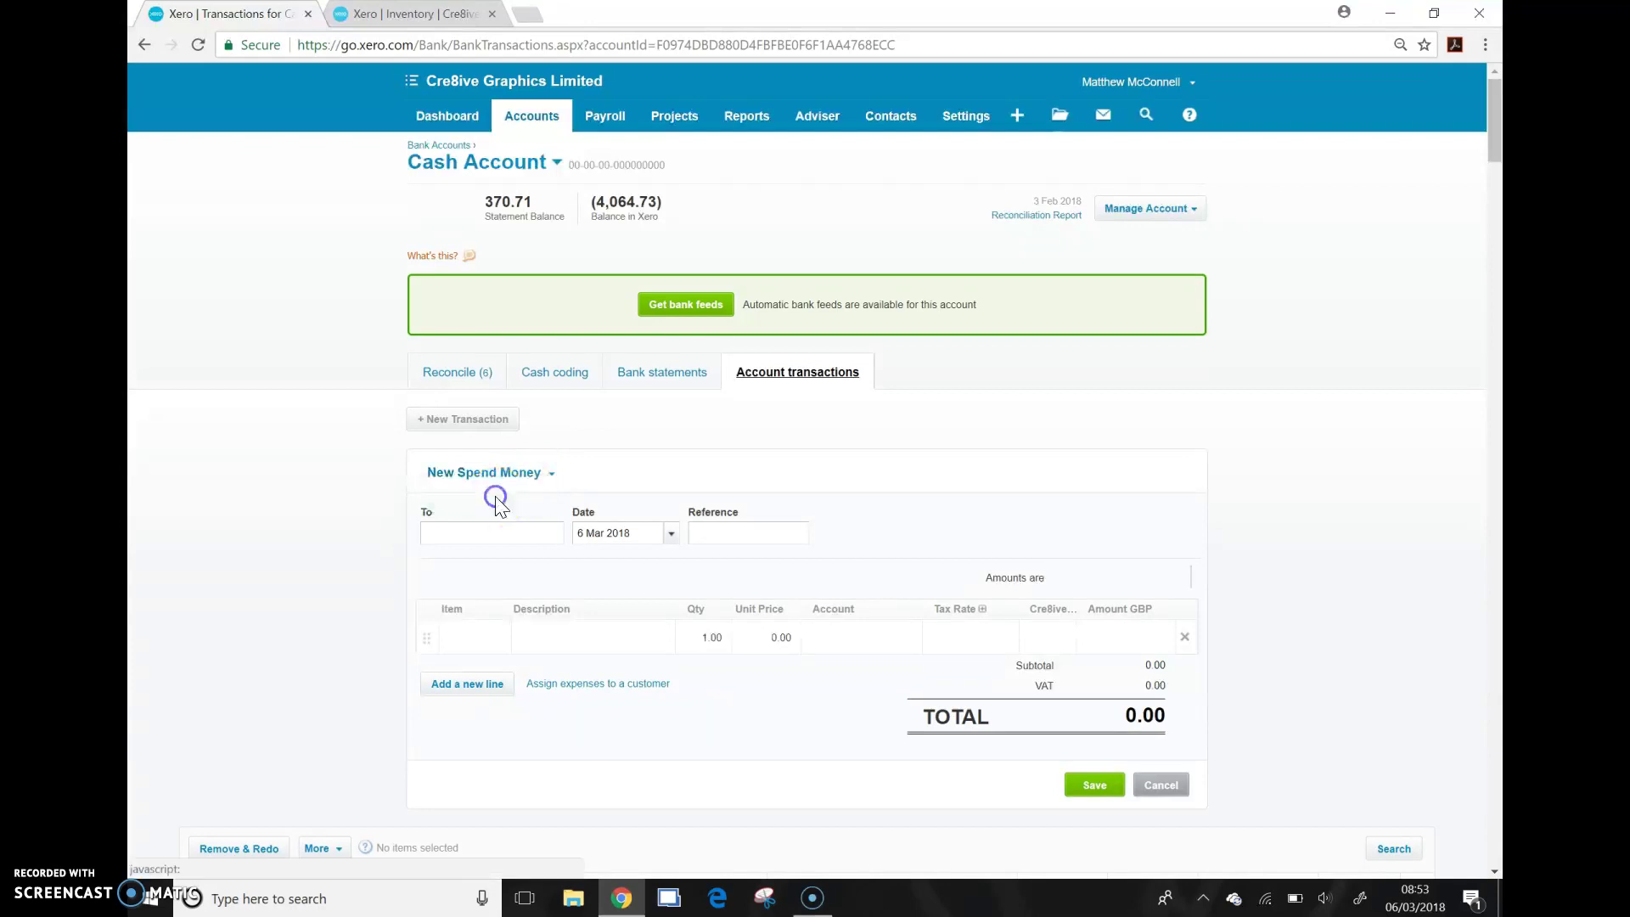
Enter "Daily cash Takings" as a new contact the money is from, and date the transaction 5 Mar 2018
left_click(463, 535)
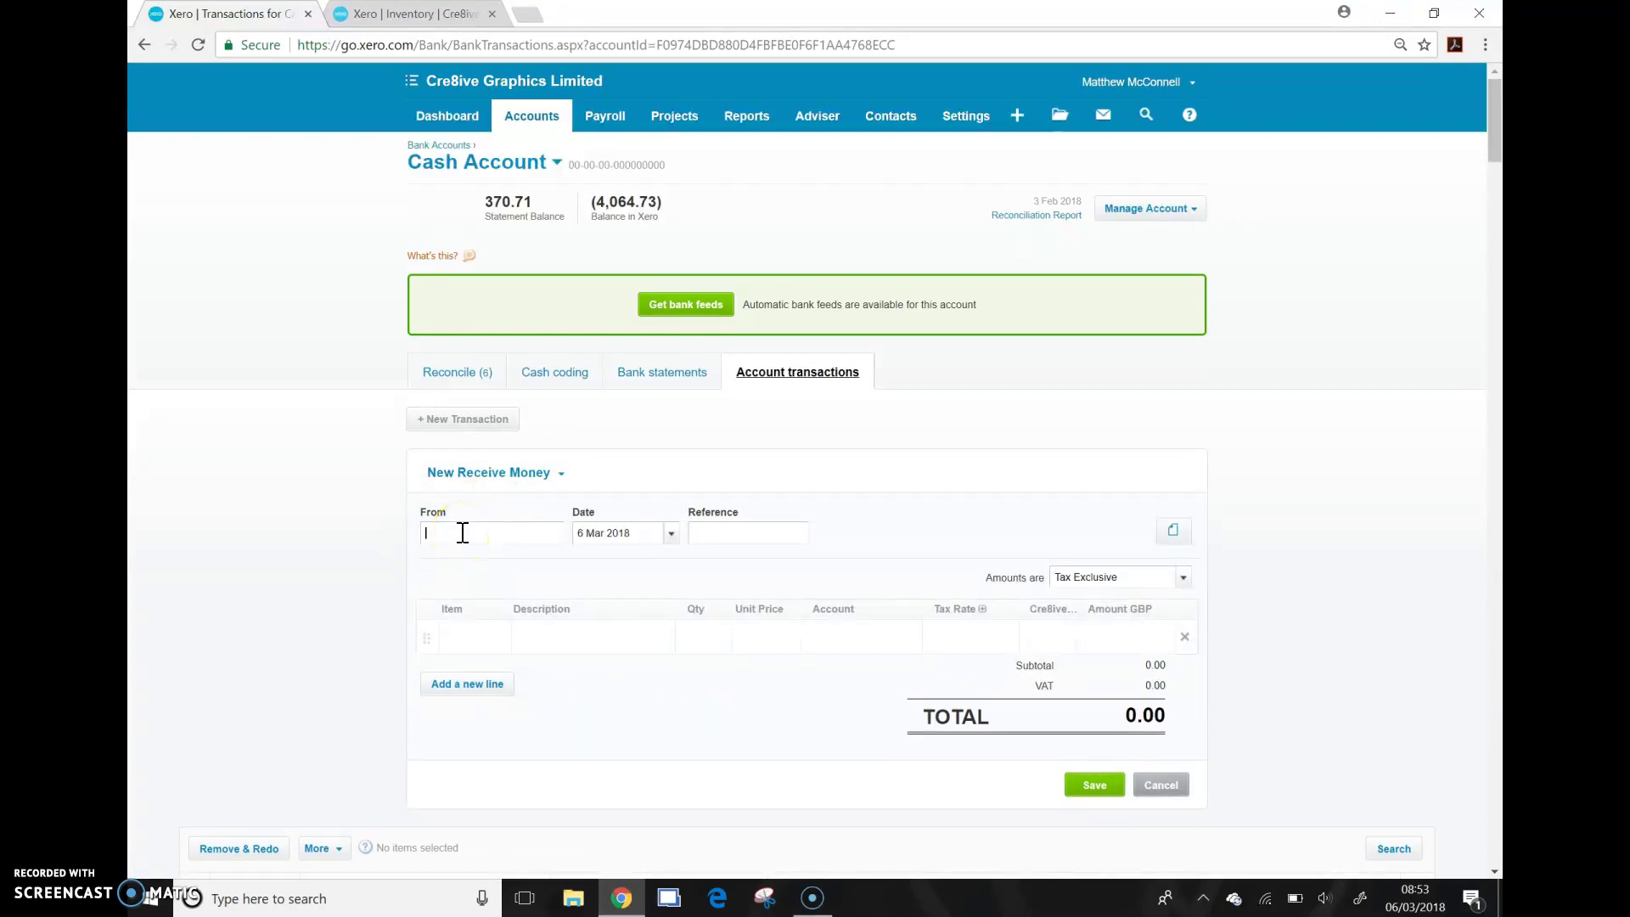
type("Daily cash")
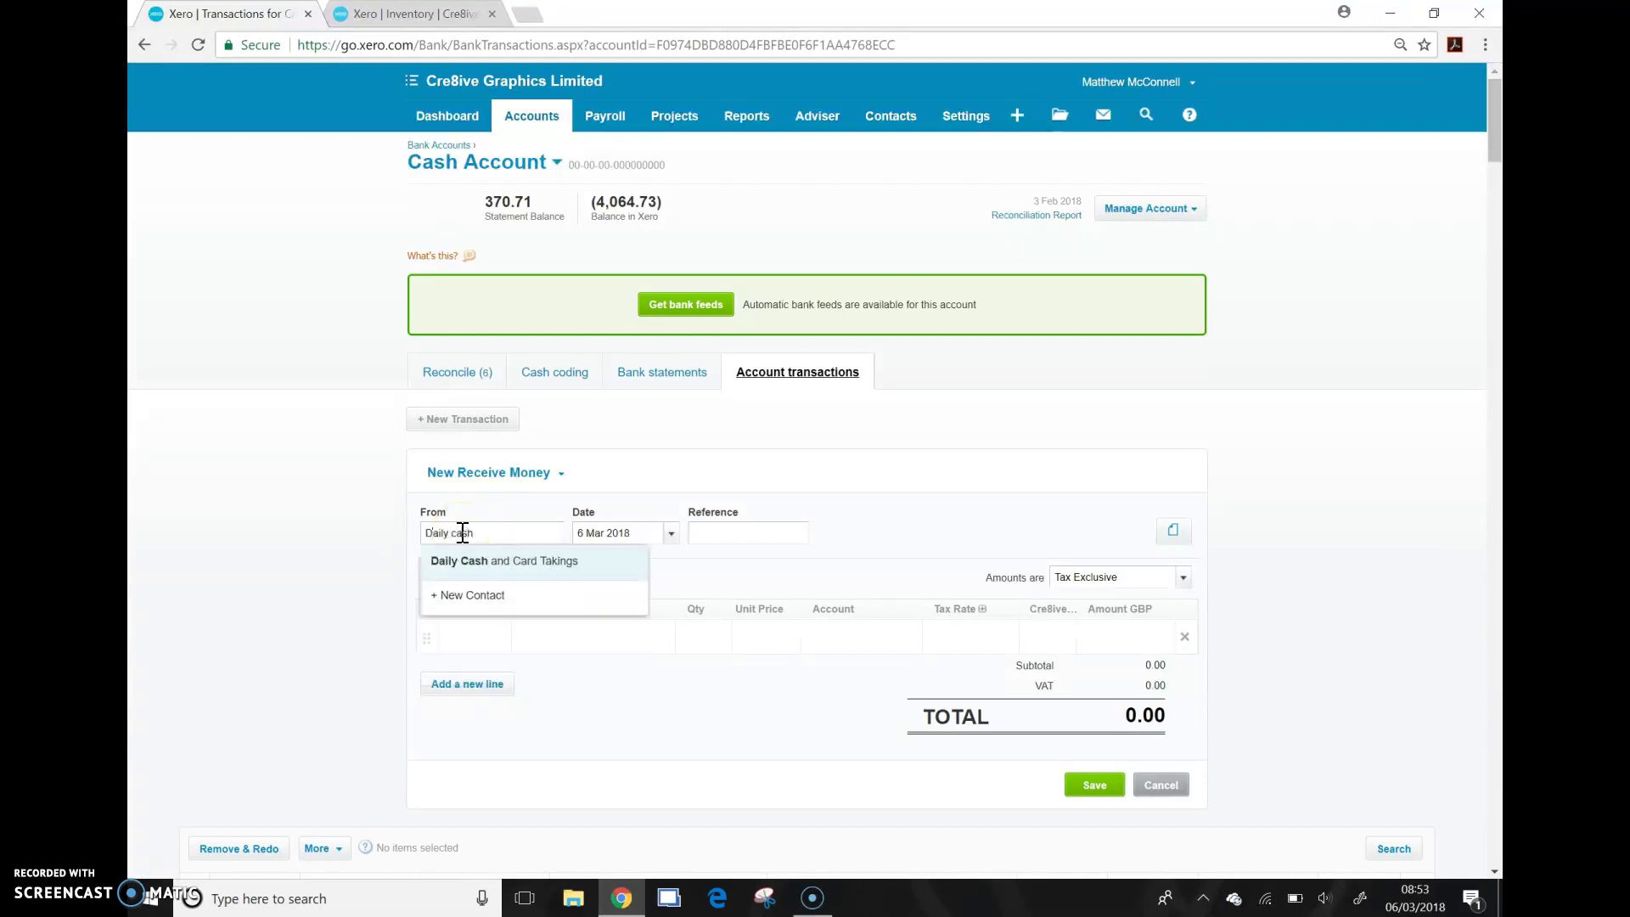
type(" Takings")
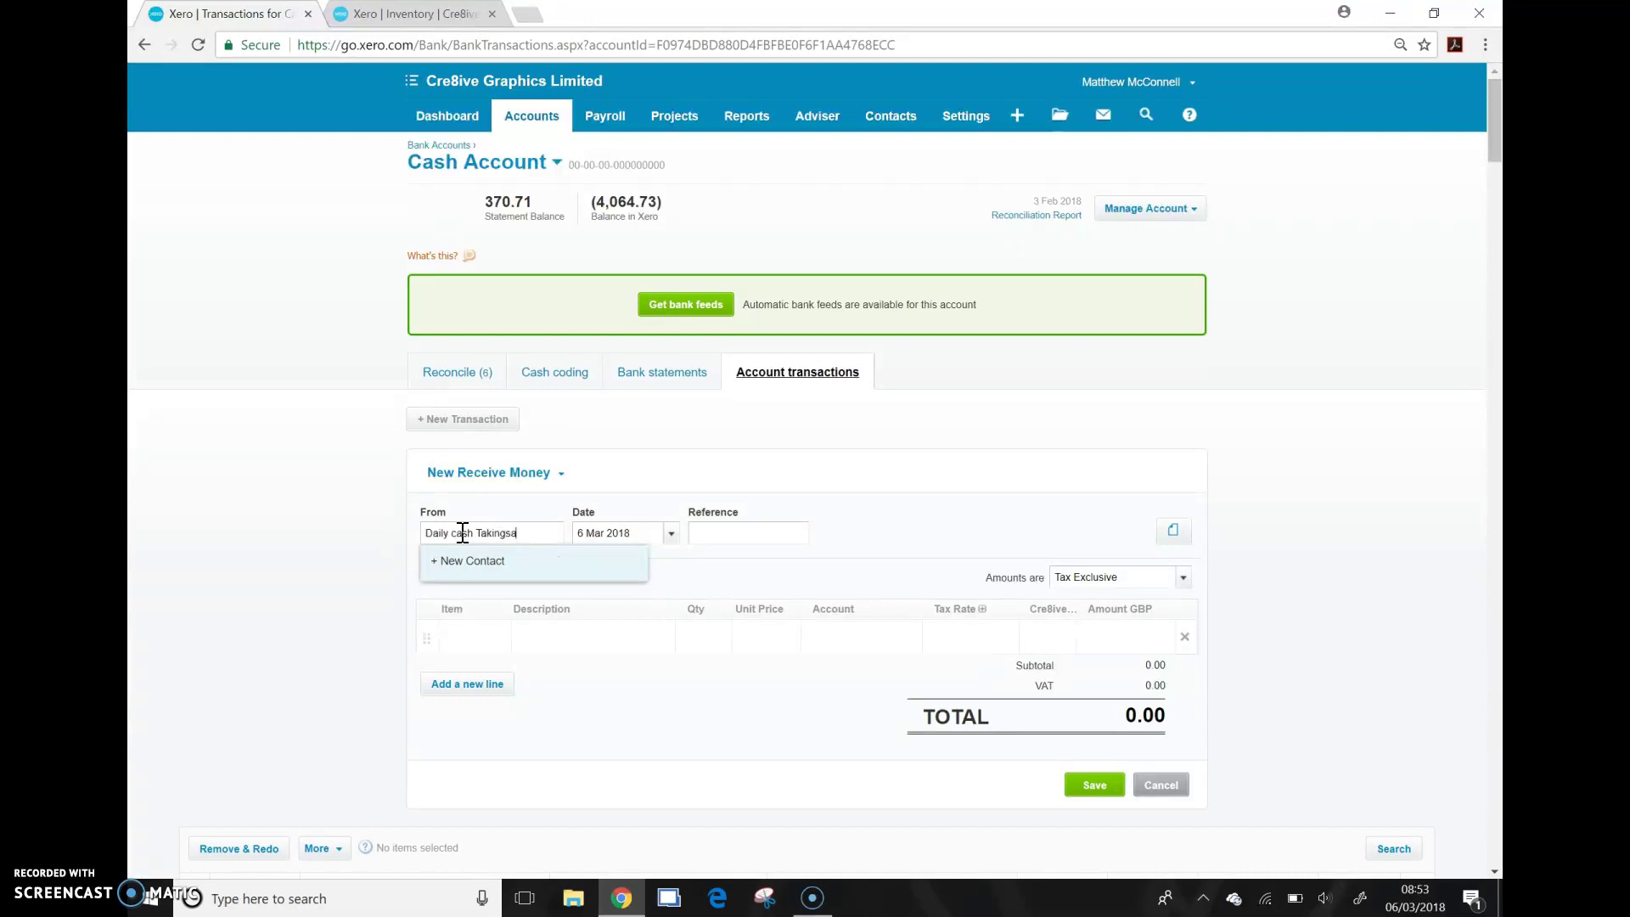
left_click(450, 560)
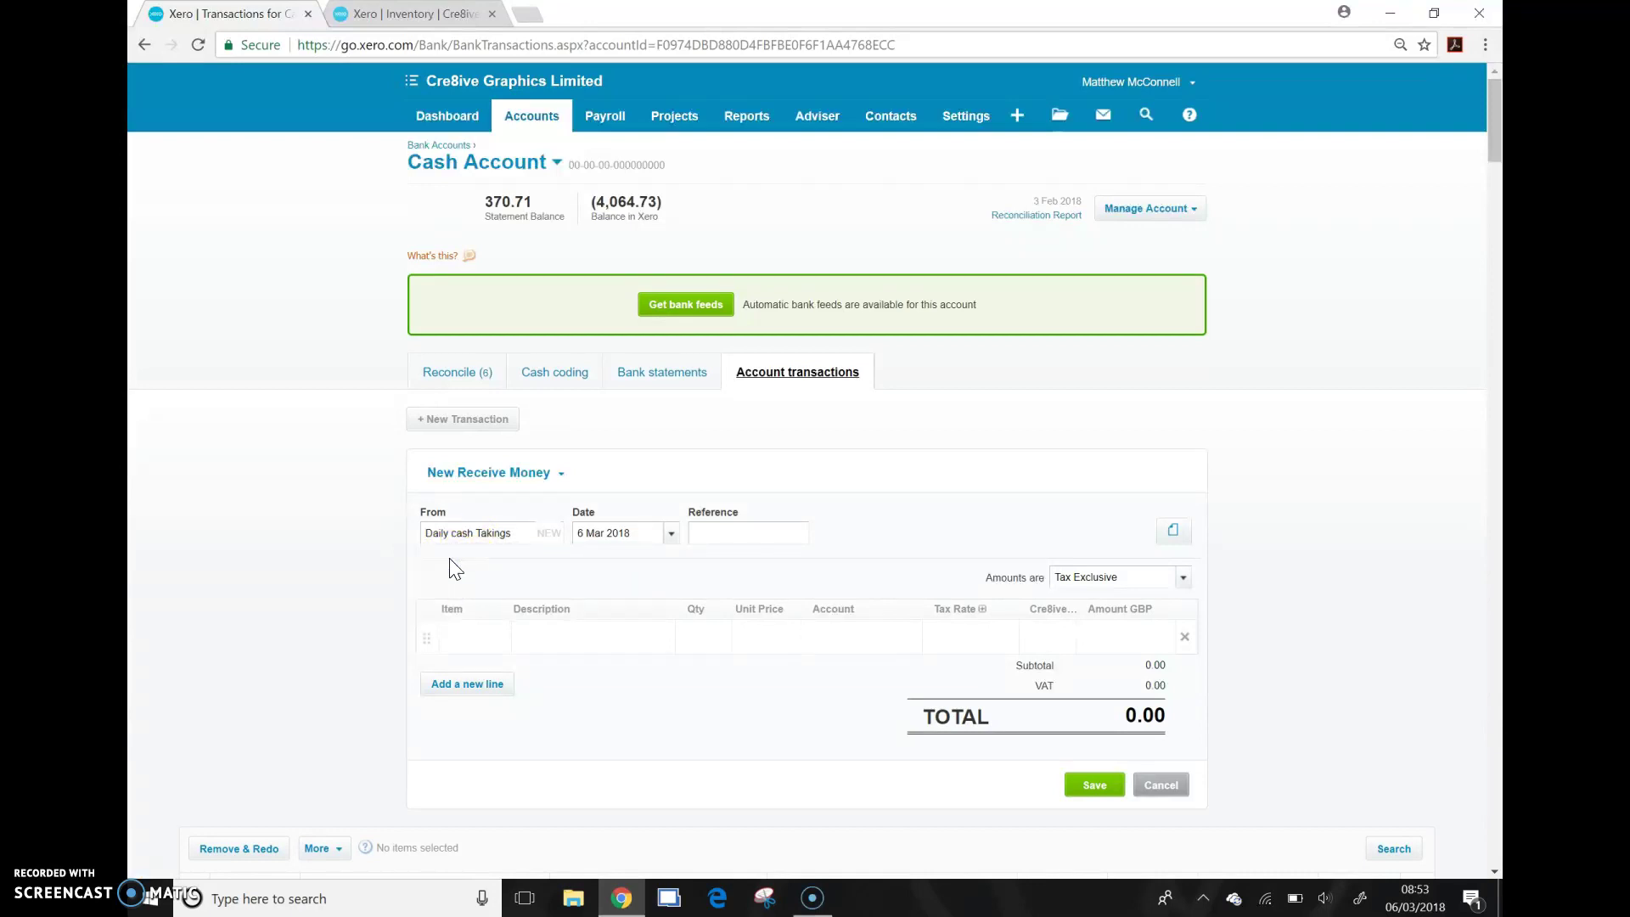
left_click(672, 537)
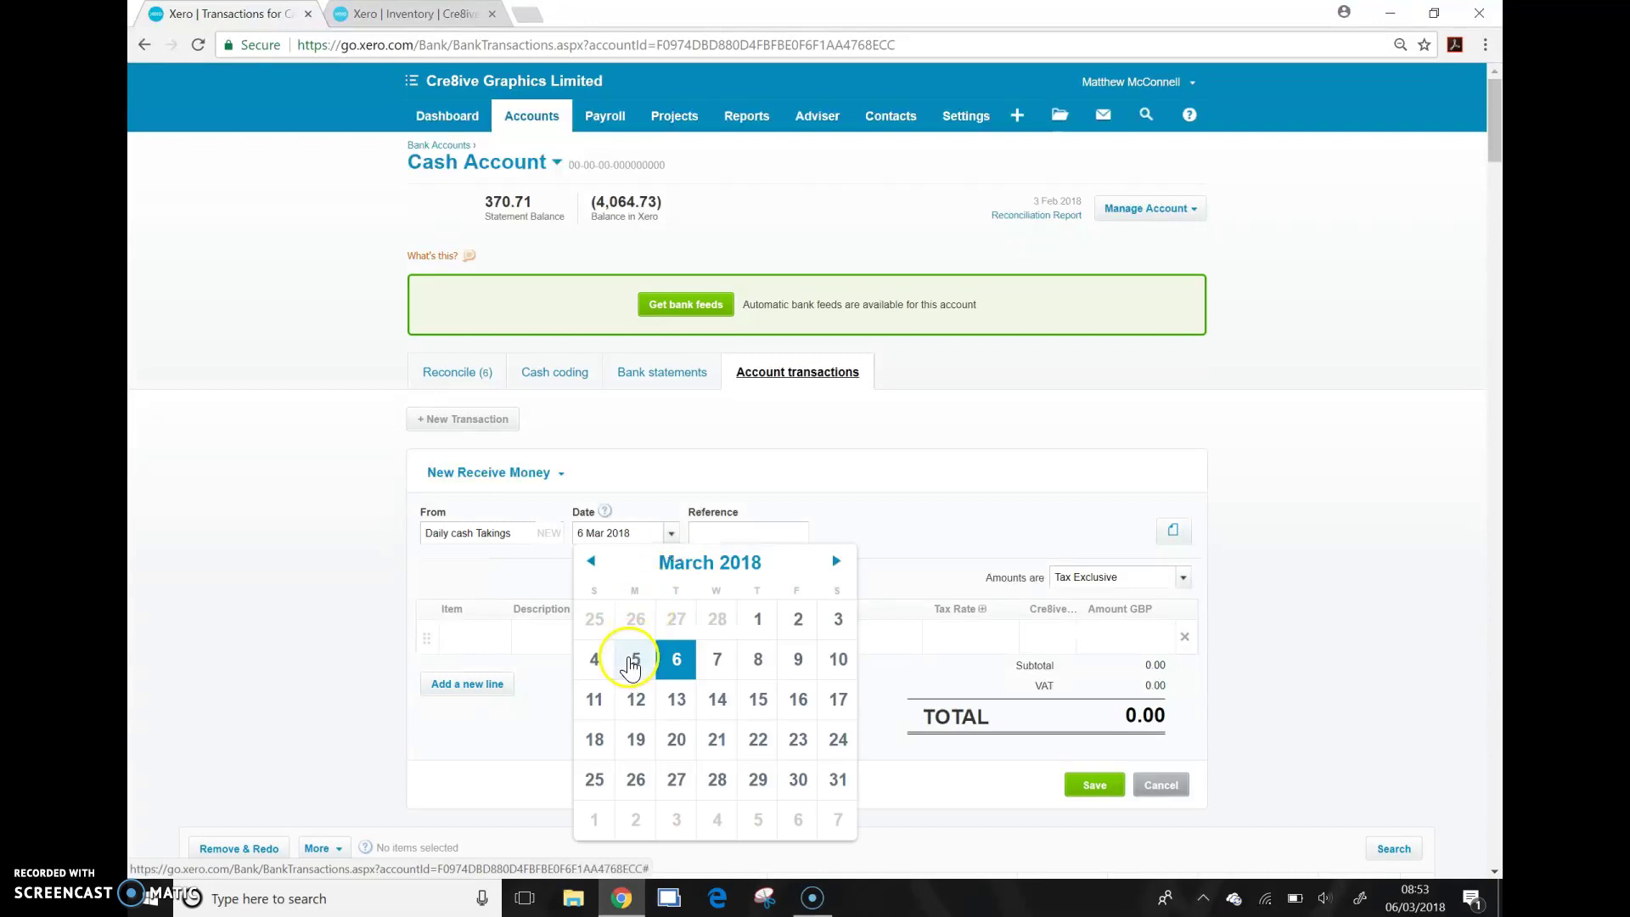
left_click(631, 662)
left_click(726, 532)
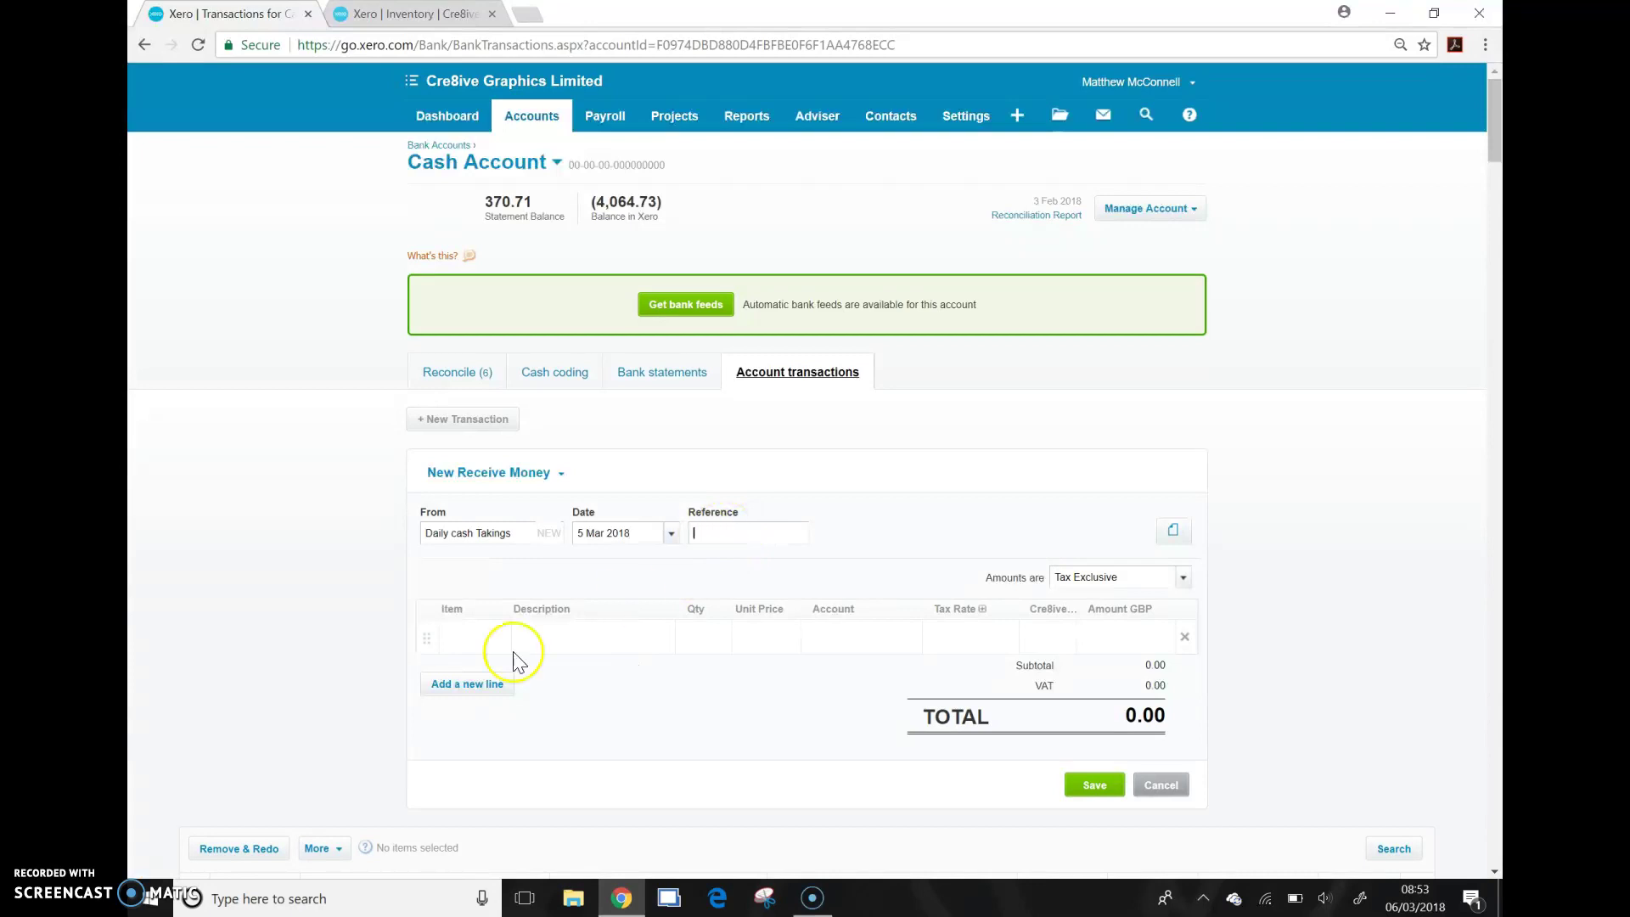
Add a second line to the transaction and choose the item "MISC WORKWEAR: Misc safety boots - zero rated" on the first line
left_click(454, 634)
left_click(496, 637)
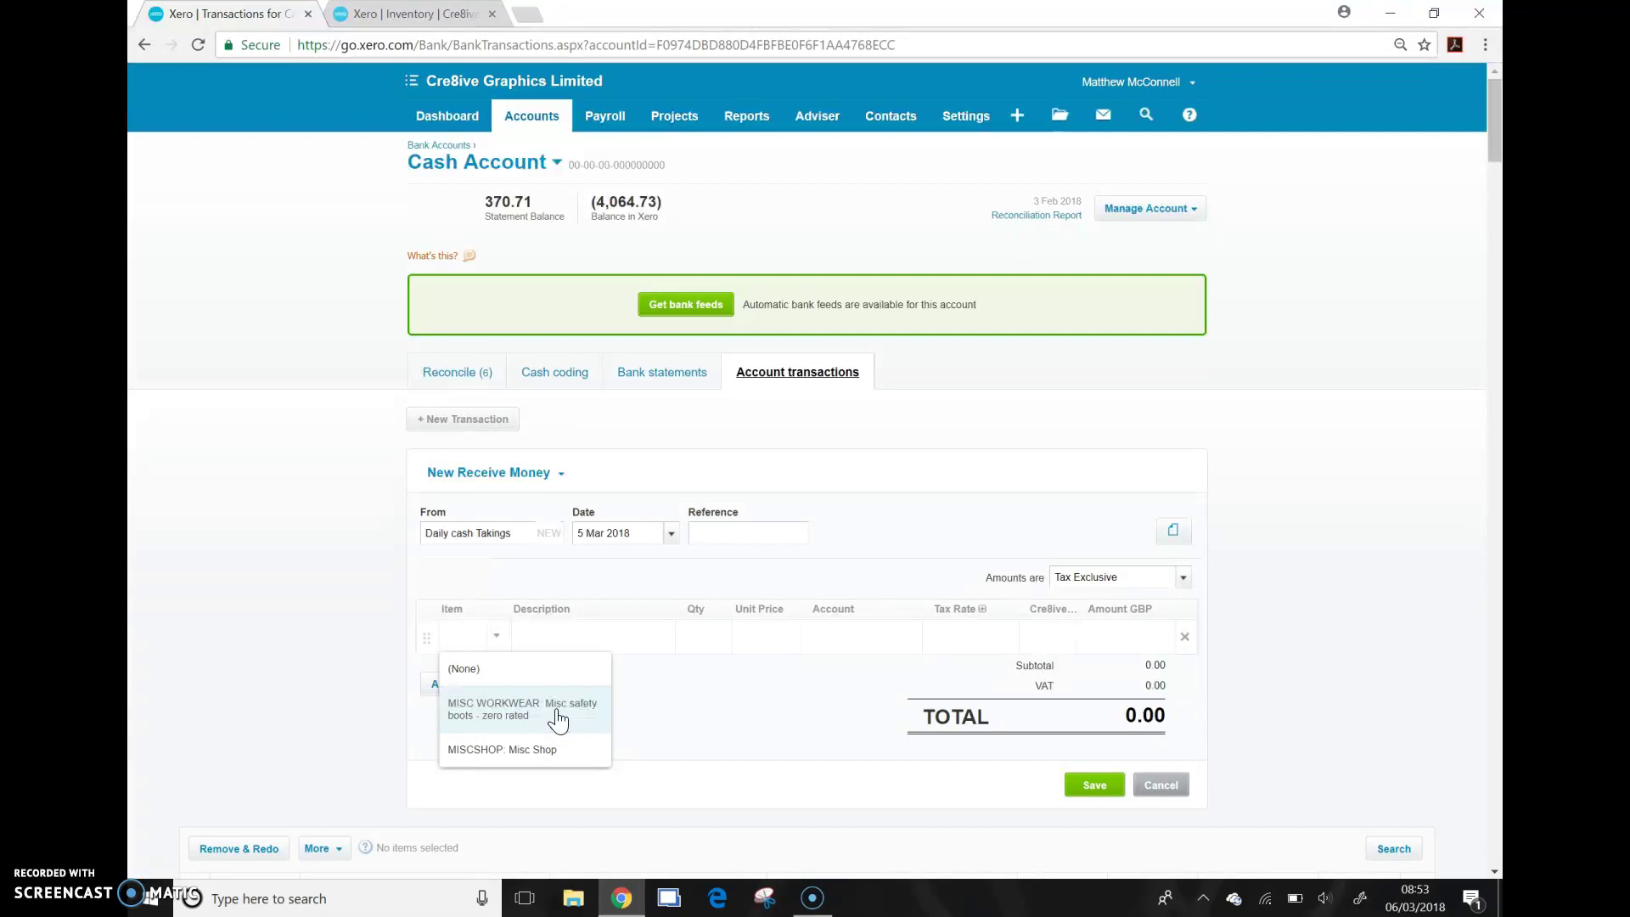
left_click(709, 692)
left_click(466, 685)
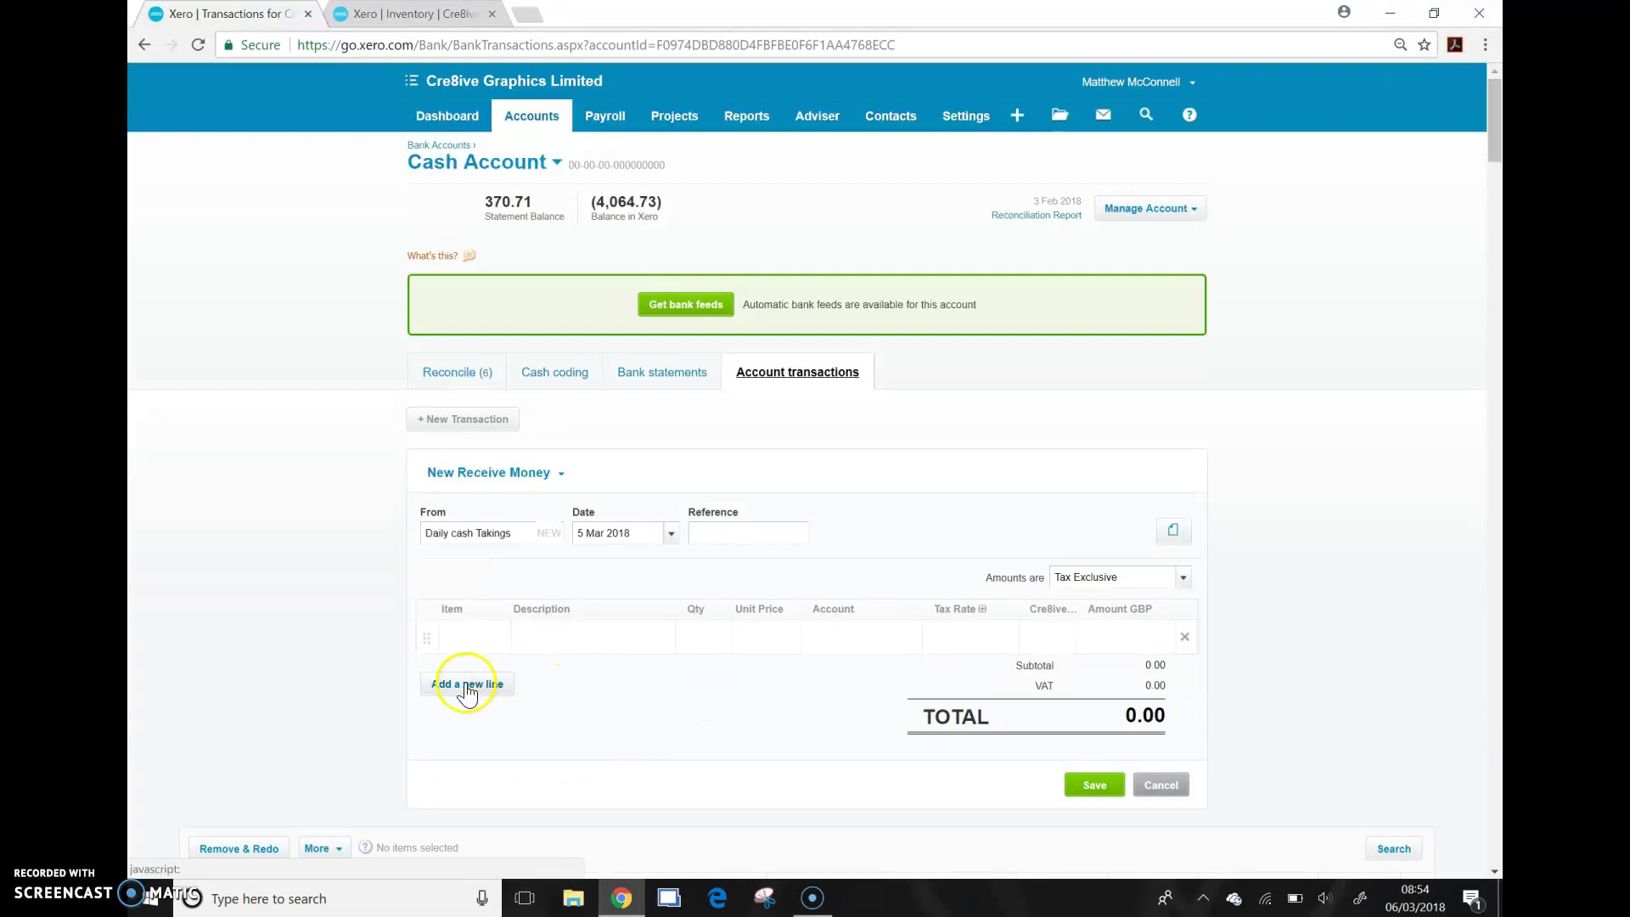
left_click(481, 657)
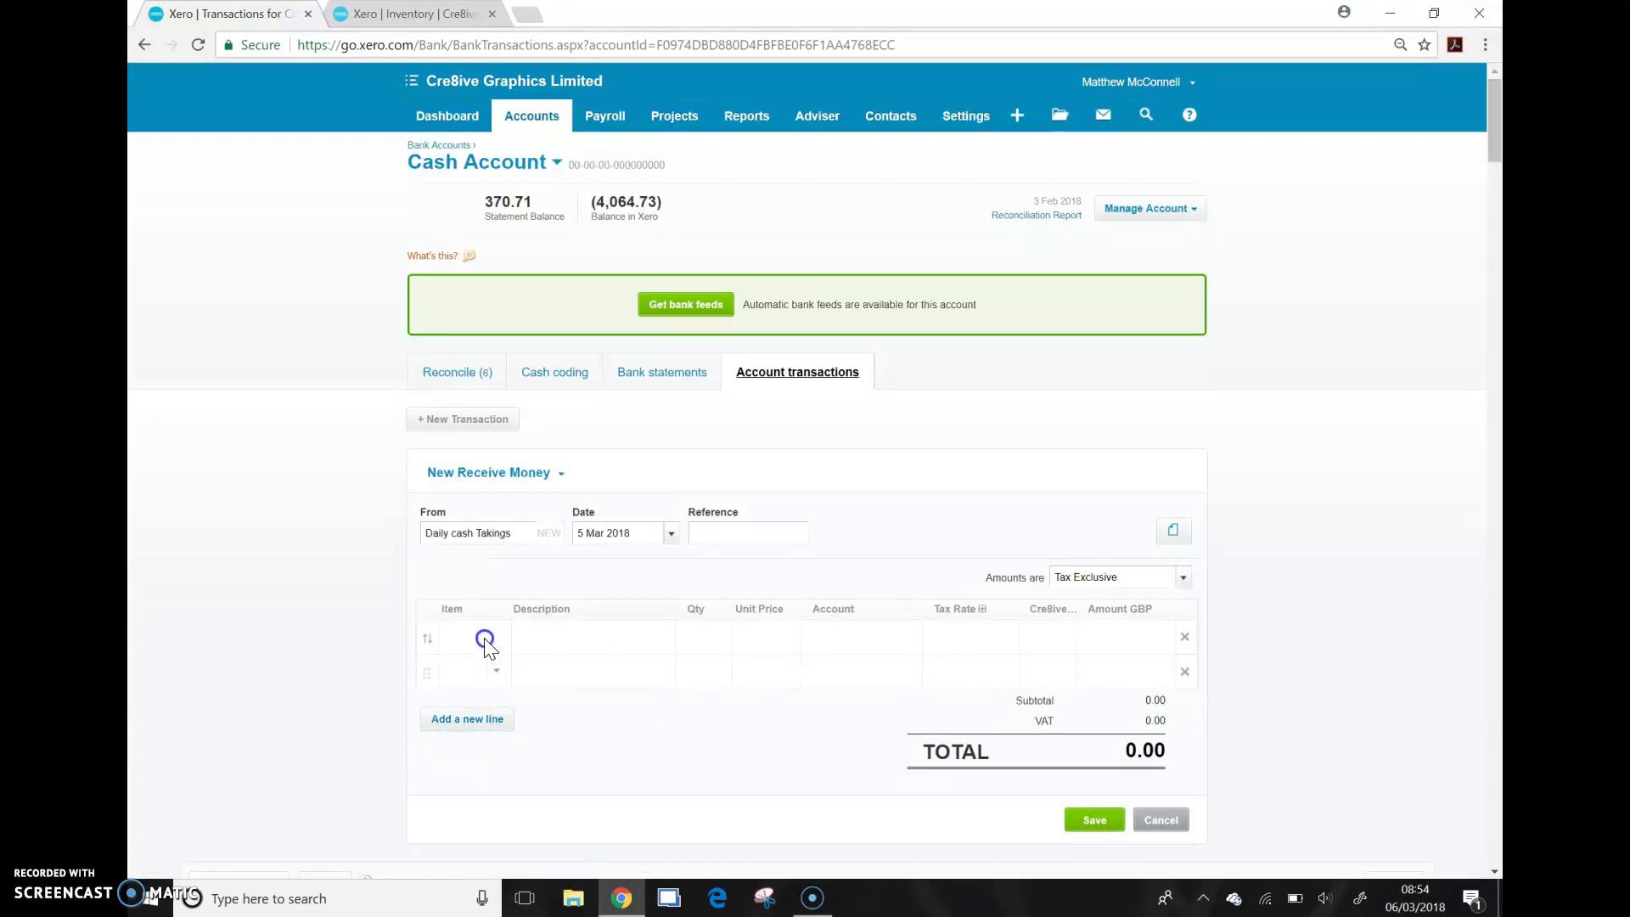
left_click(498, 638)
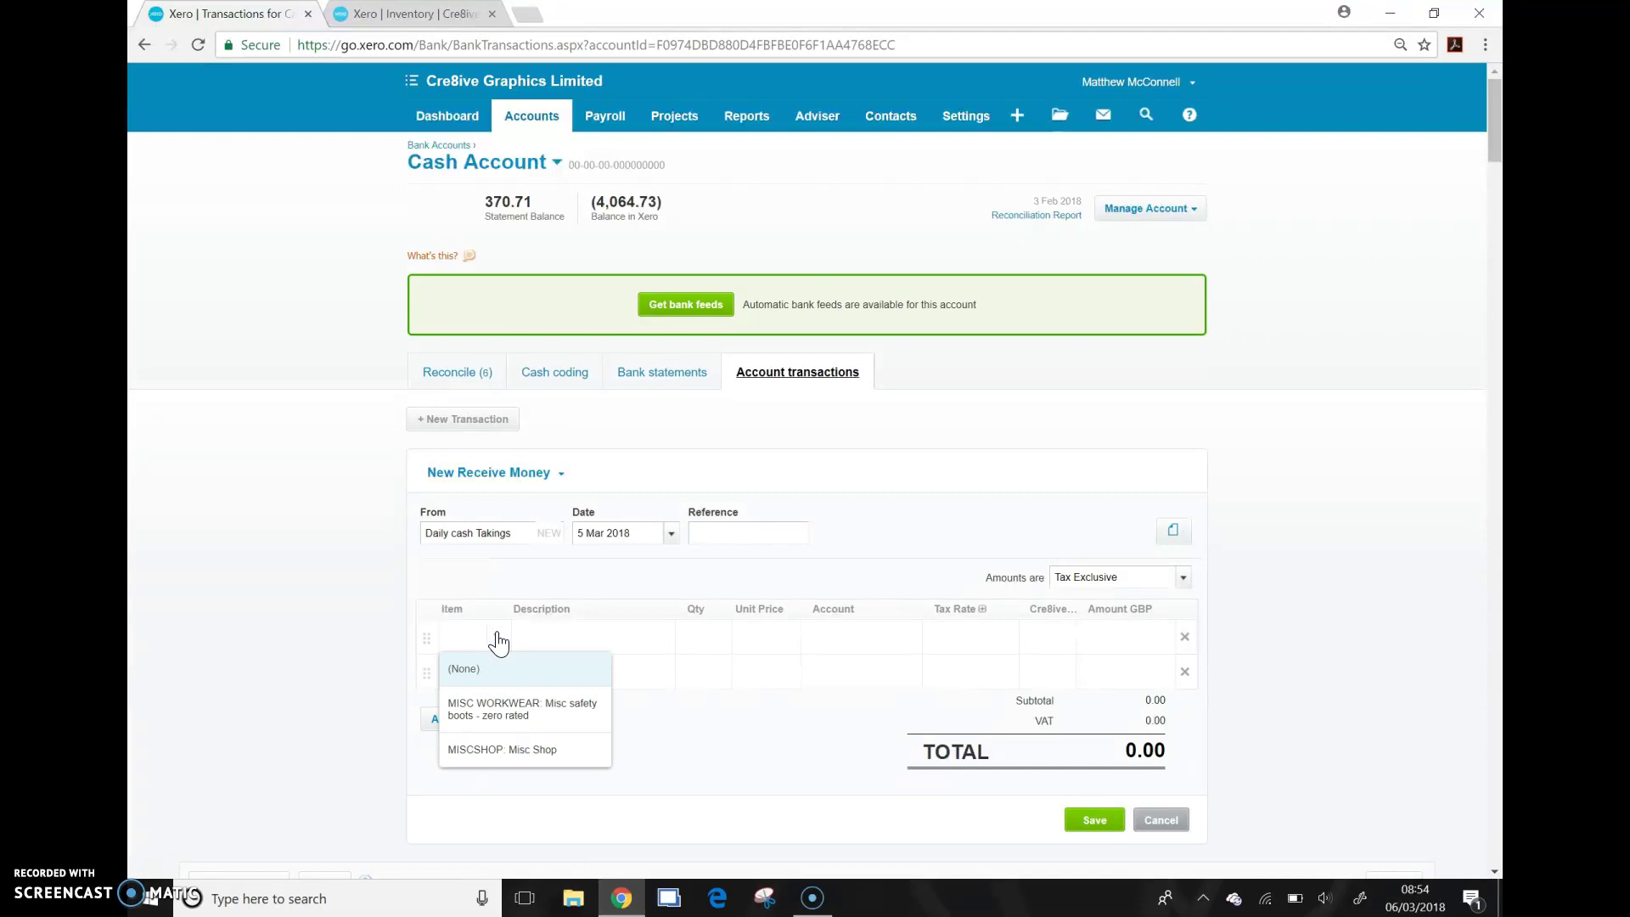
left_click(496, 710)
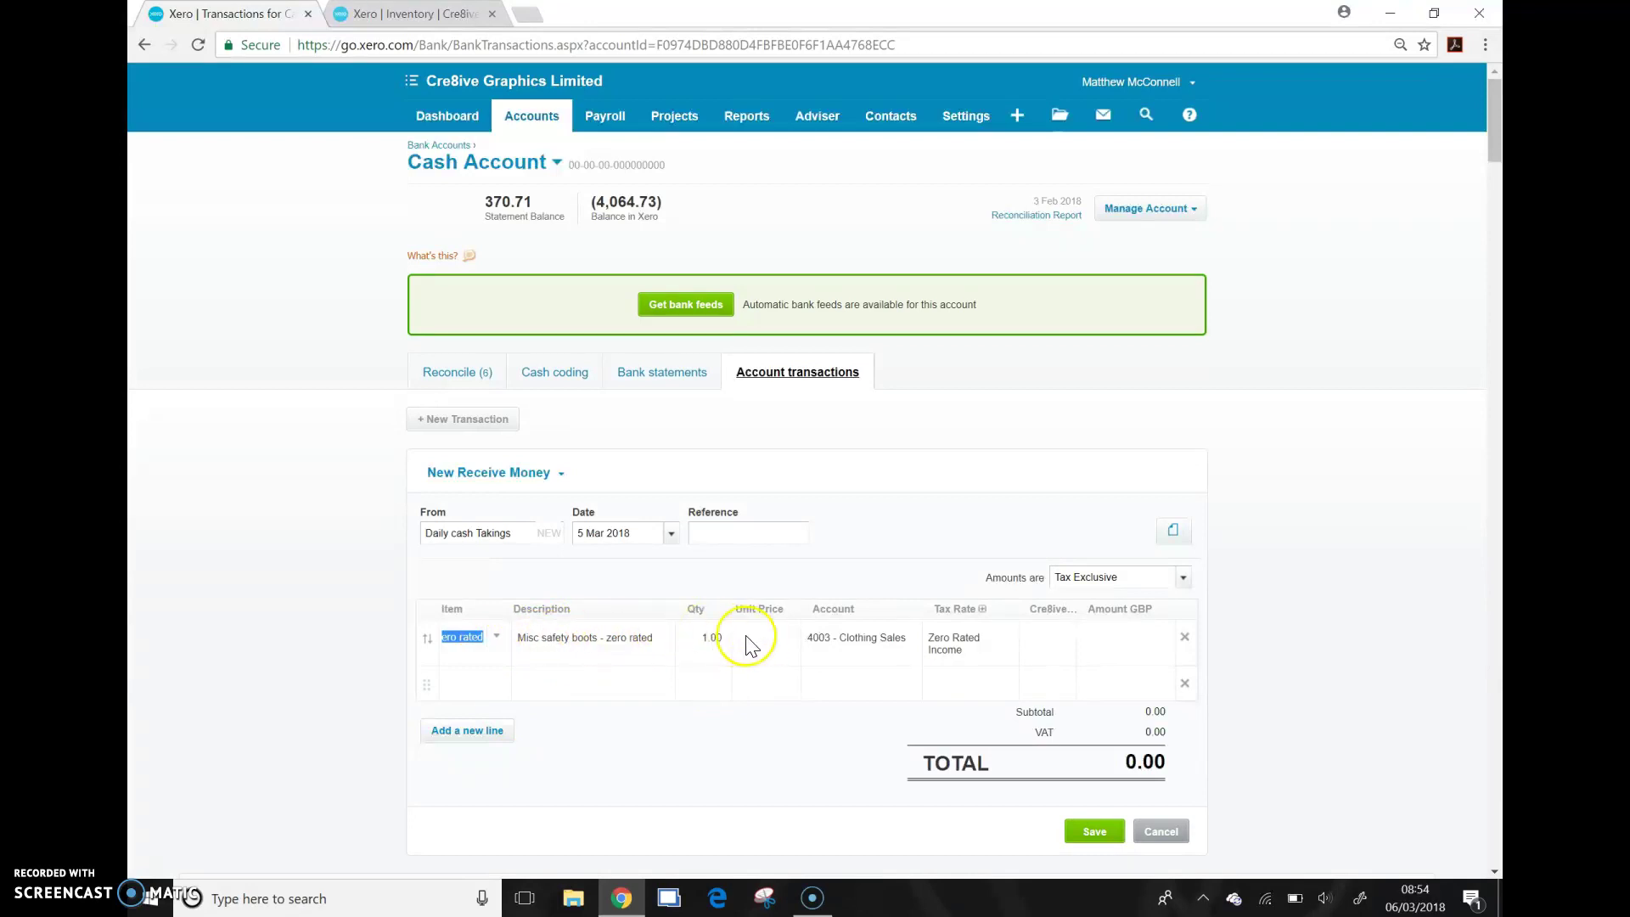
Set the safety boots line's unit price to 50.00 and its Cre8ive tracking category to Clothing
left_click(775, 643)
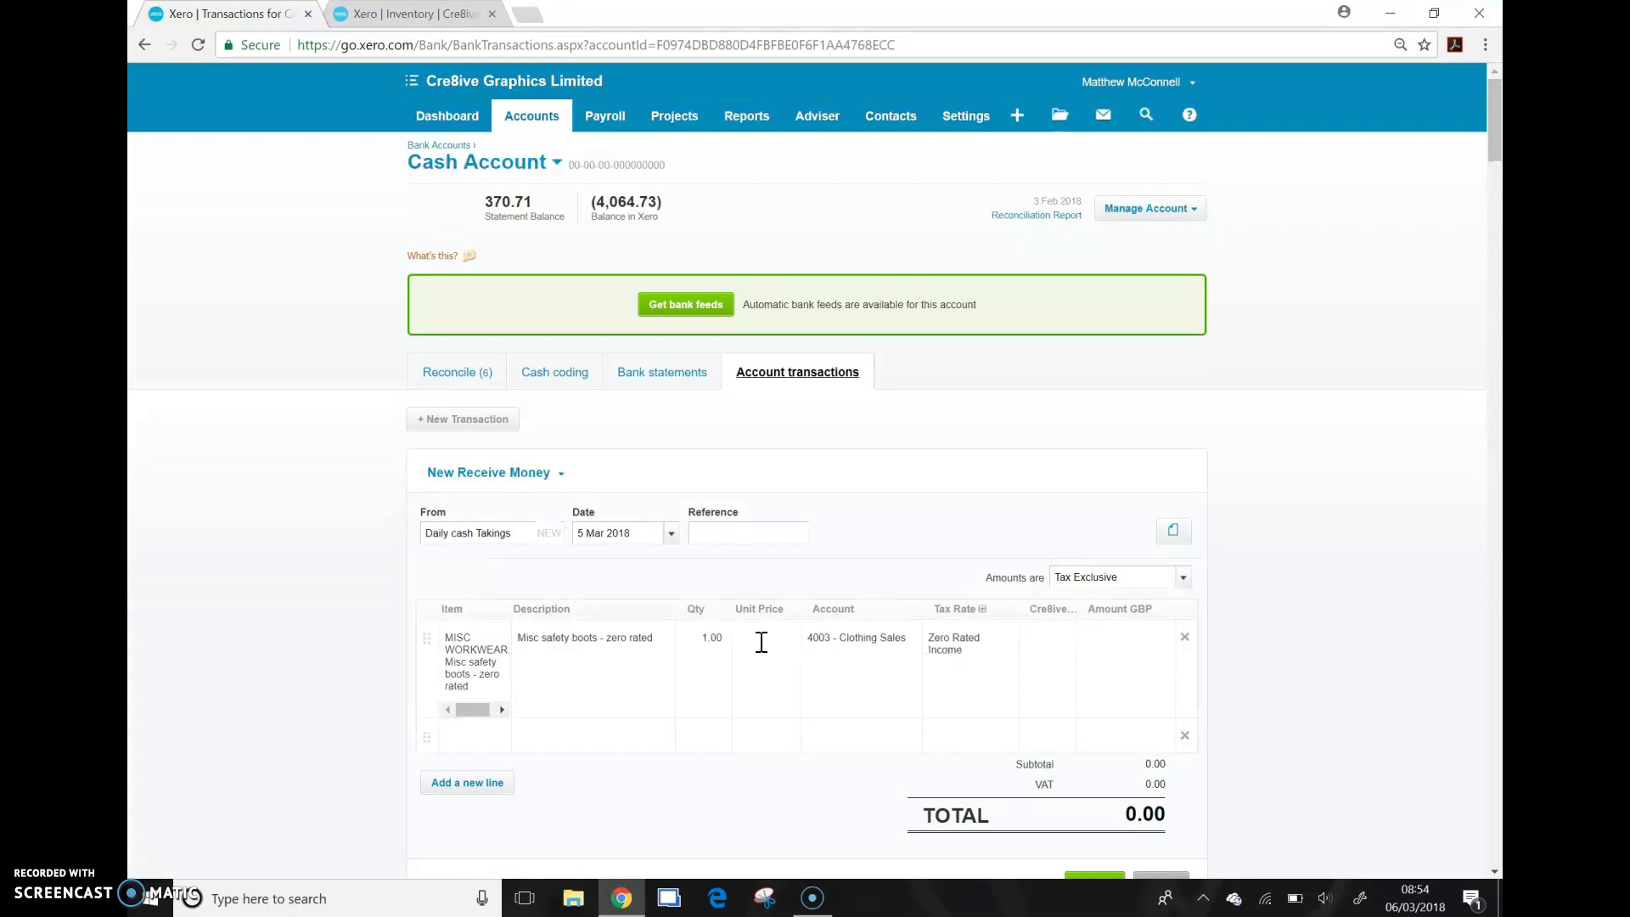
left_click(912, 682)
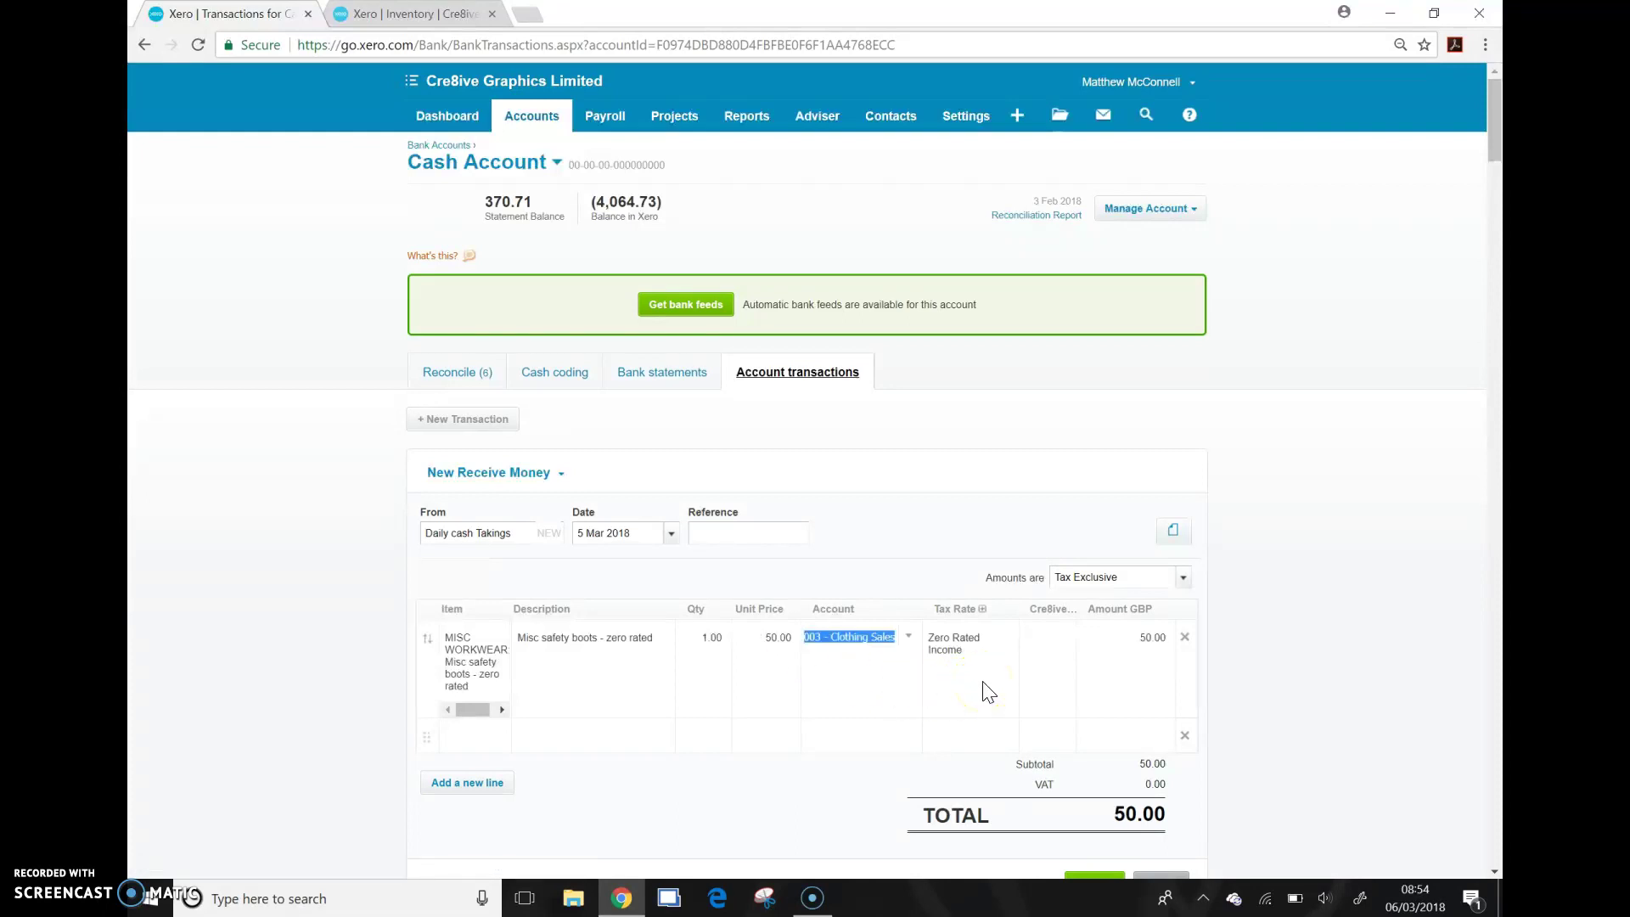
left_click(1057, 638)
left_click(1062, 638)
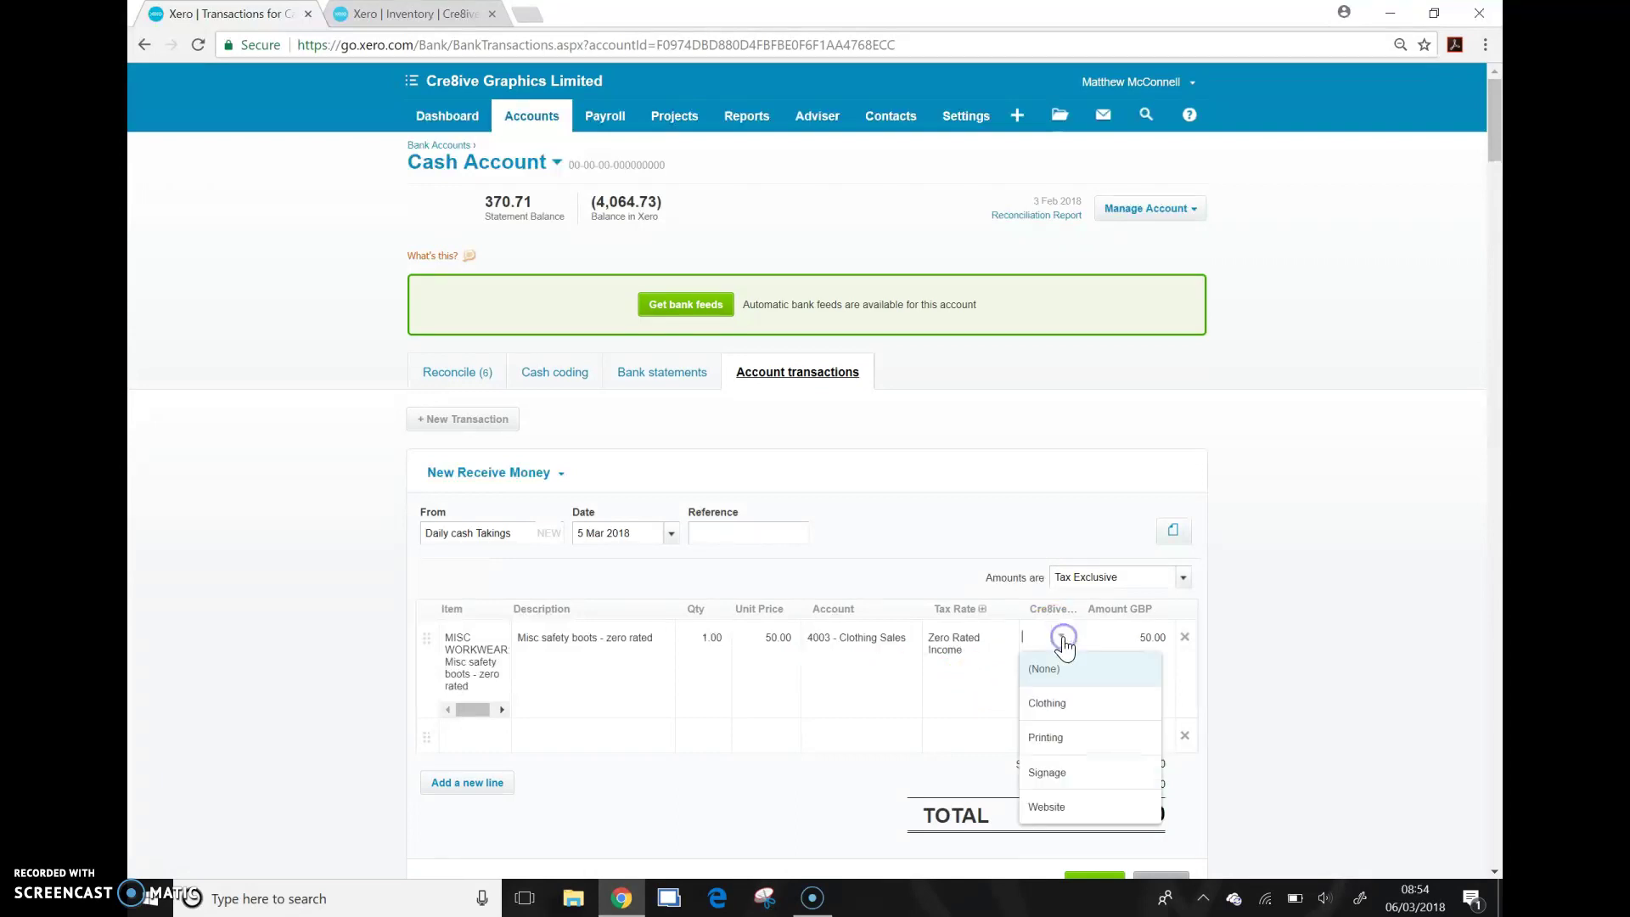
left_click(1068, 742)
key("Up")
key("Up")
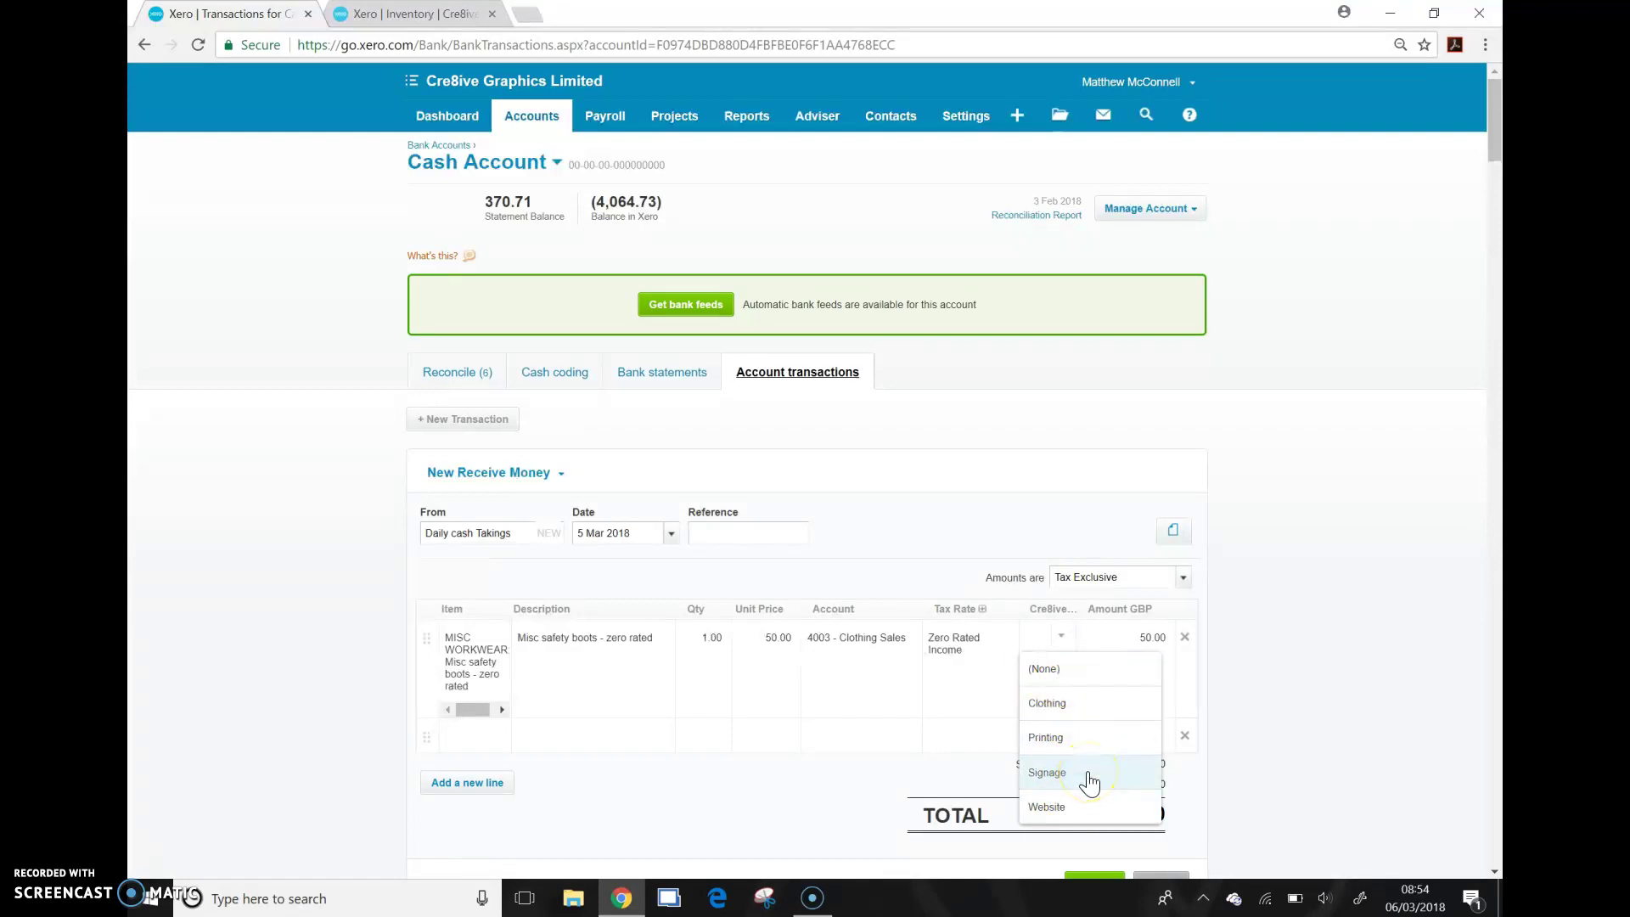
left_click(1062, 705)
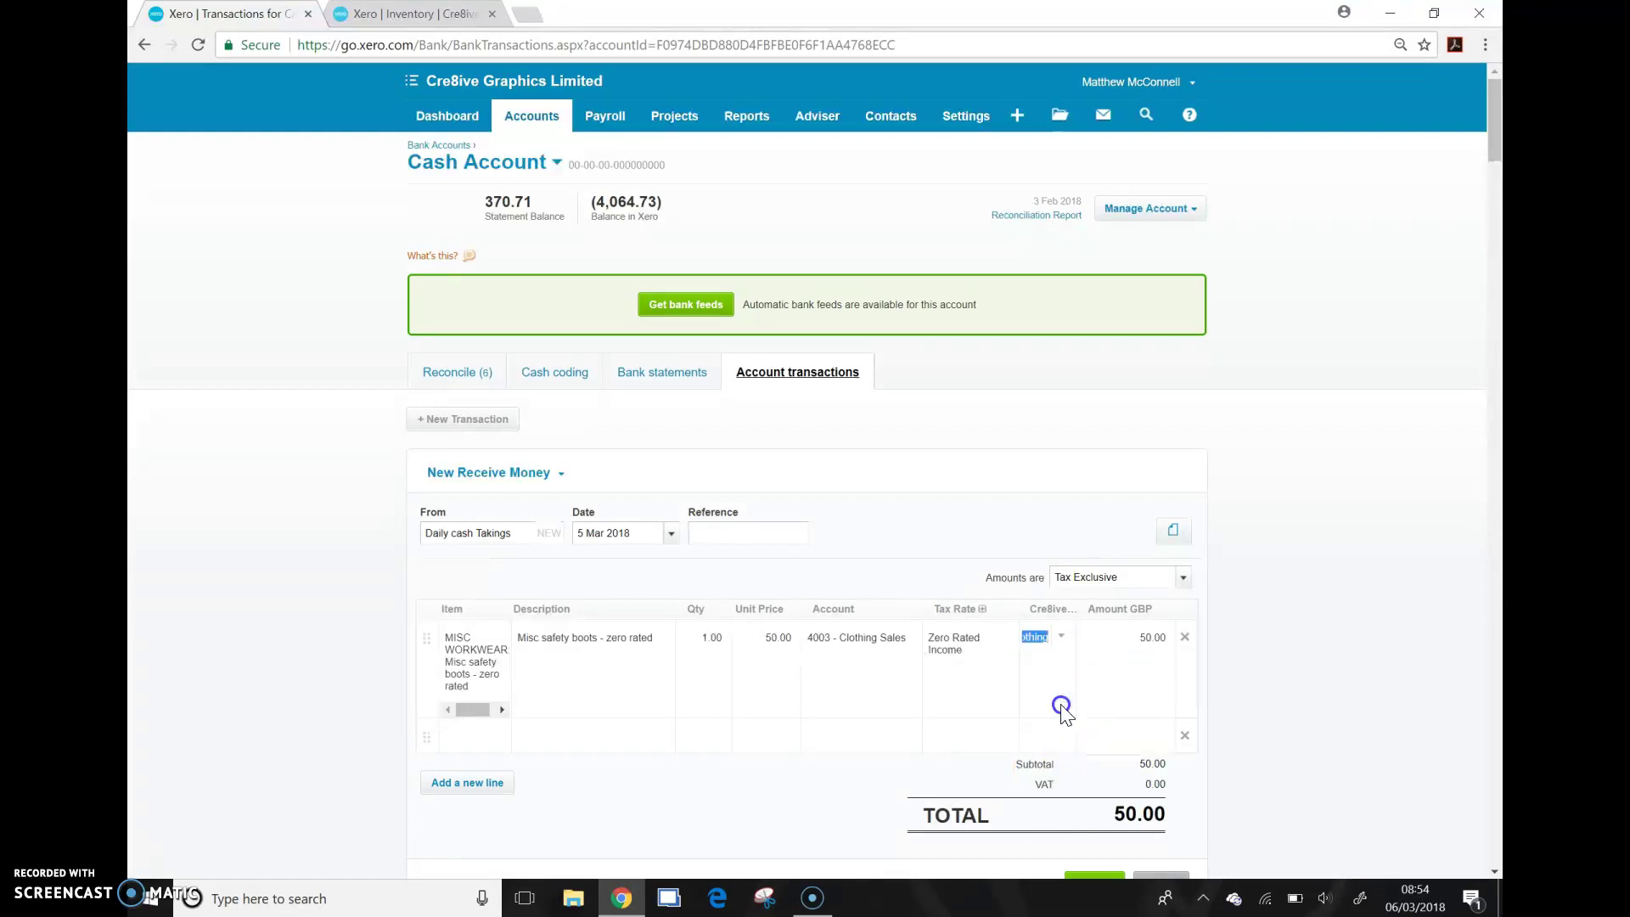
Choose the item "MISCSHOP: Misc Shop" on the second line and set its unit price to 200
left_click(501, 739)
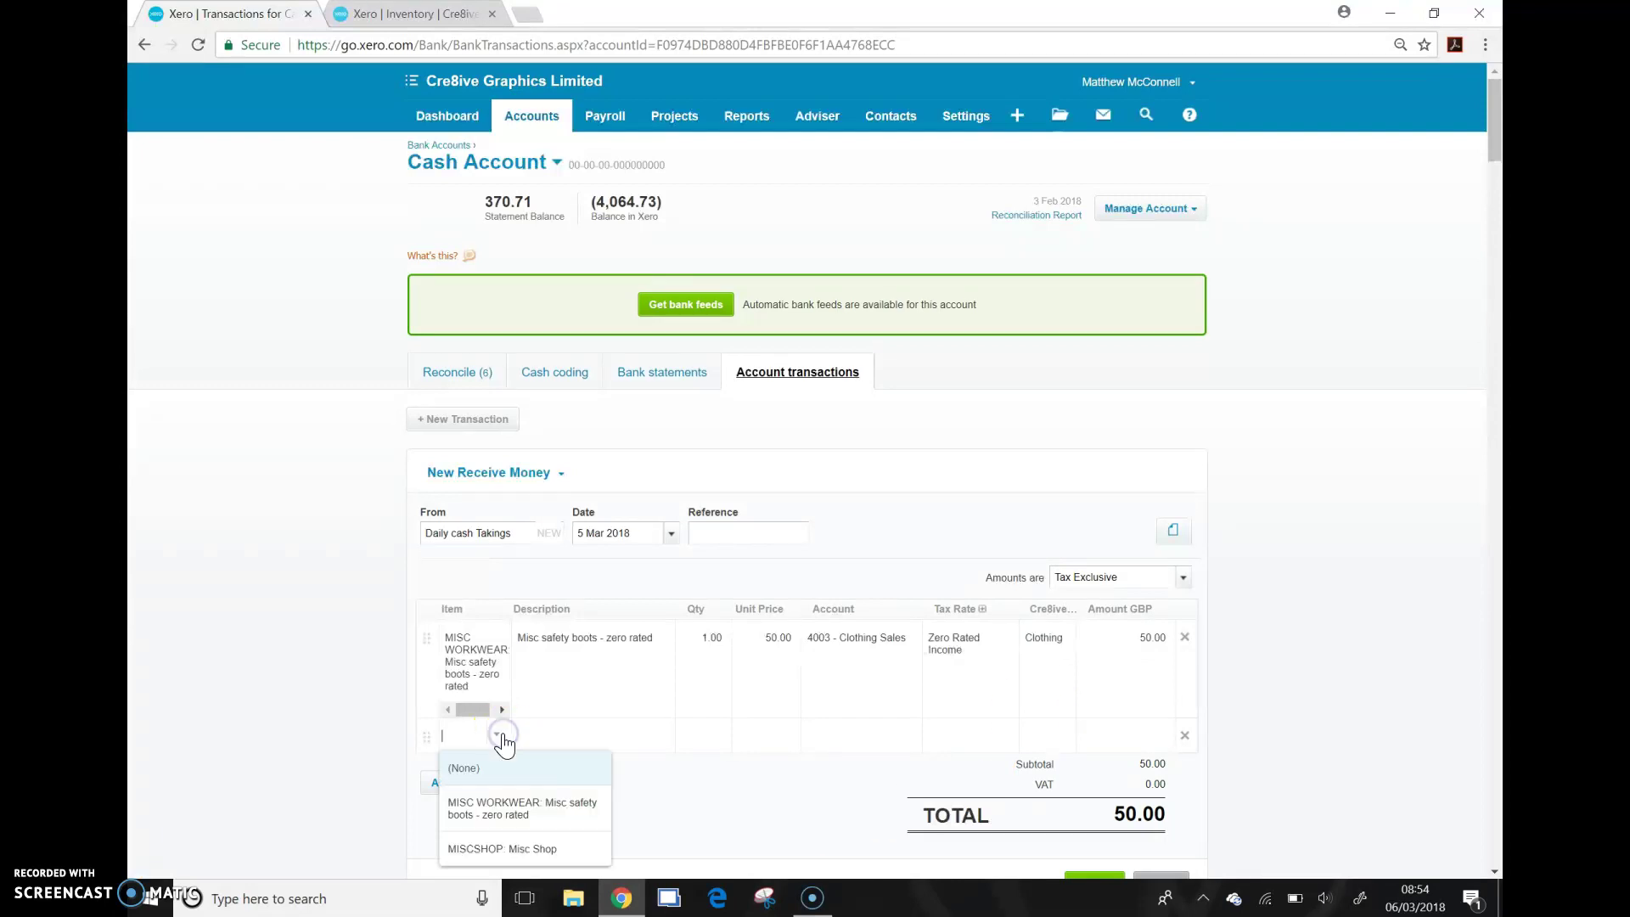
left_click(524, 852)
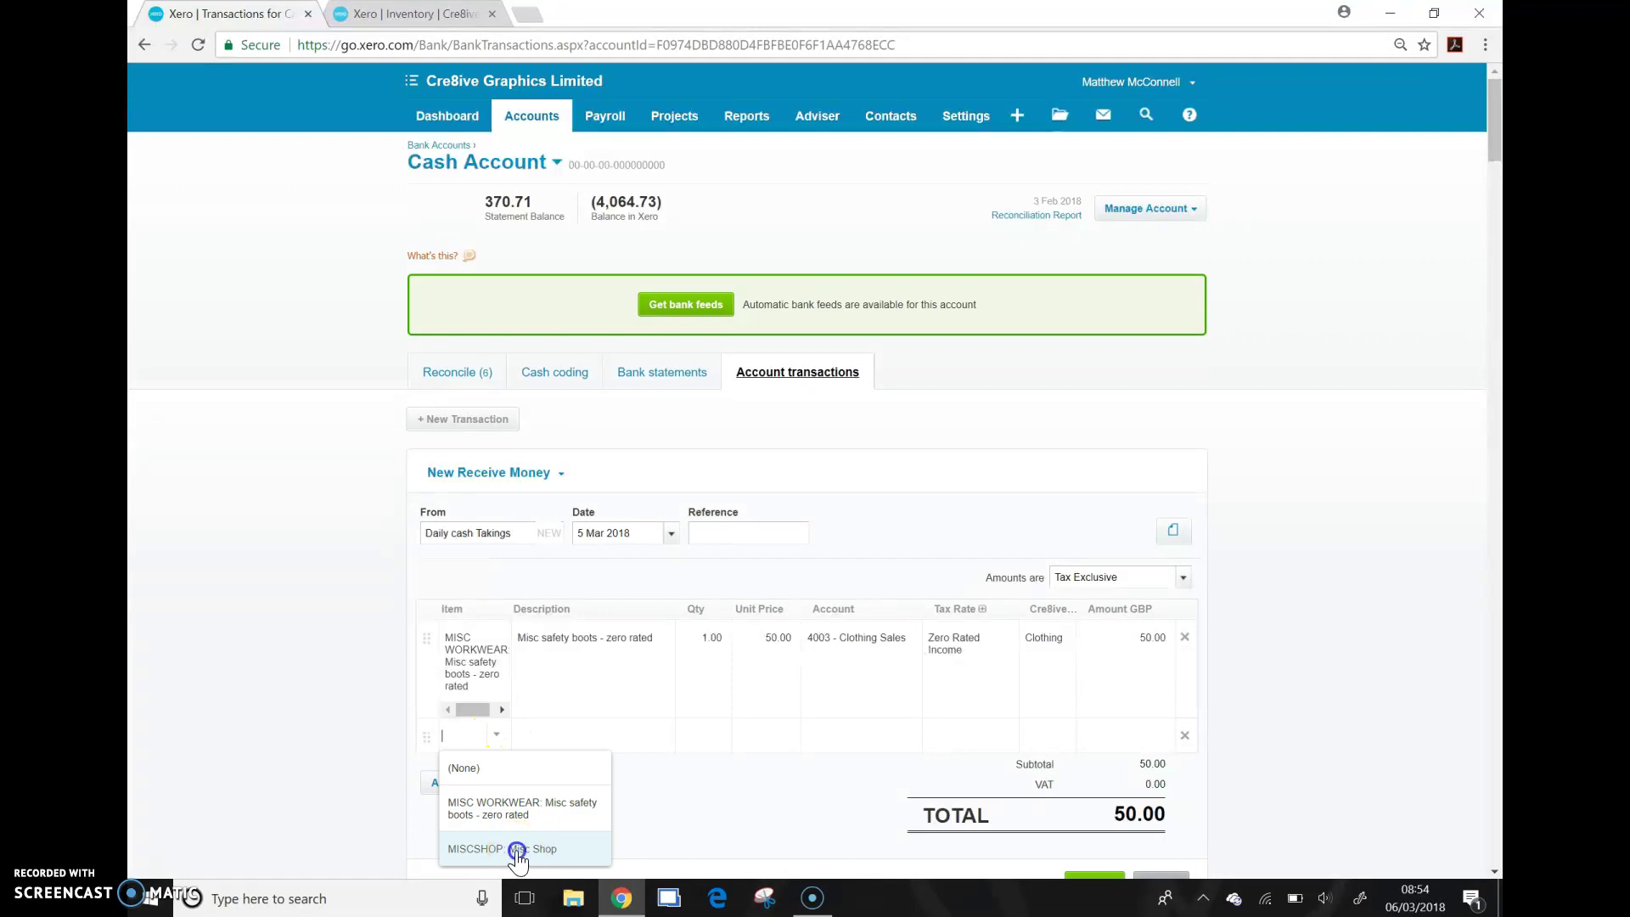
left_click(768, 740)
type("200")
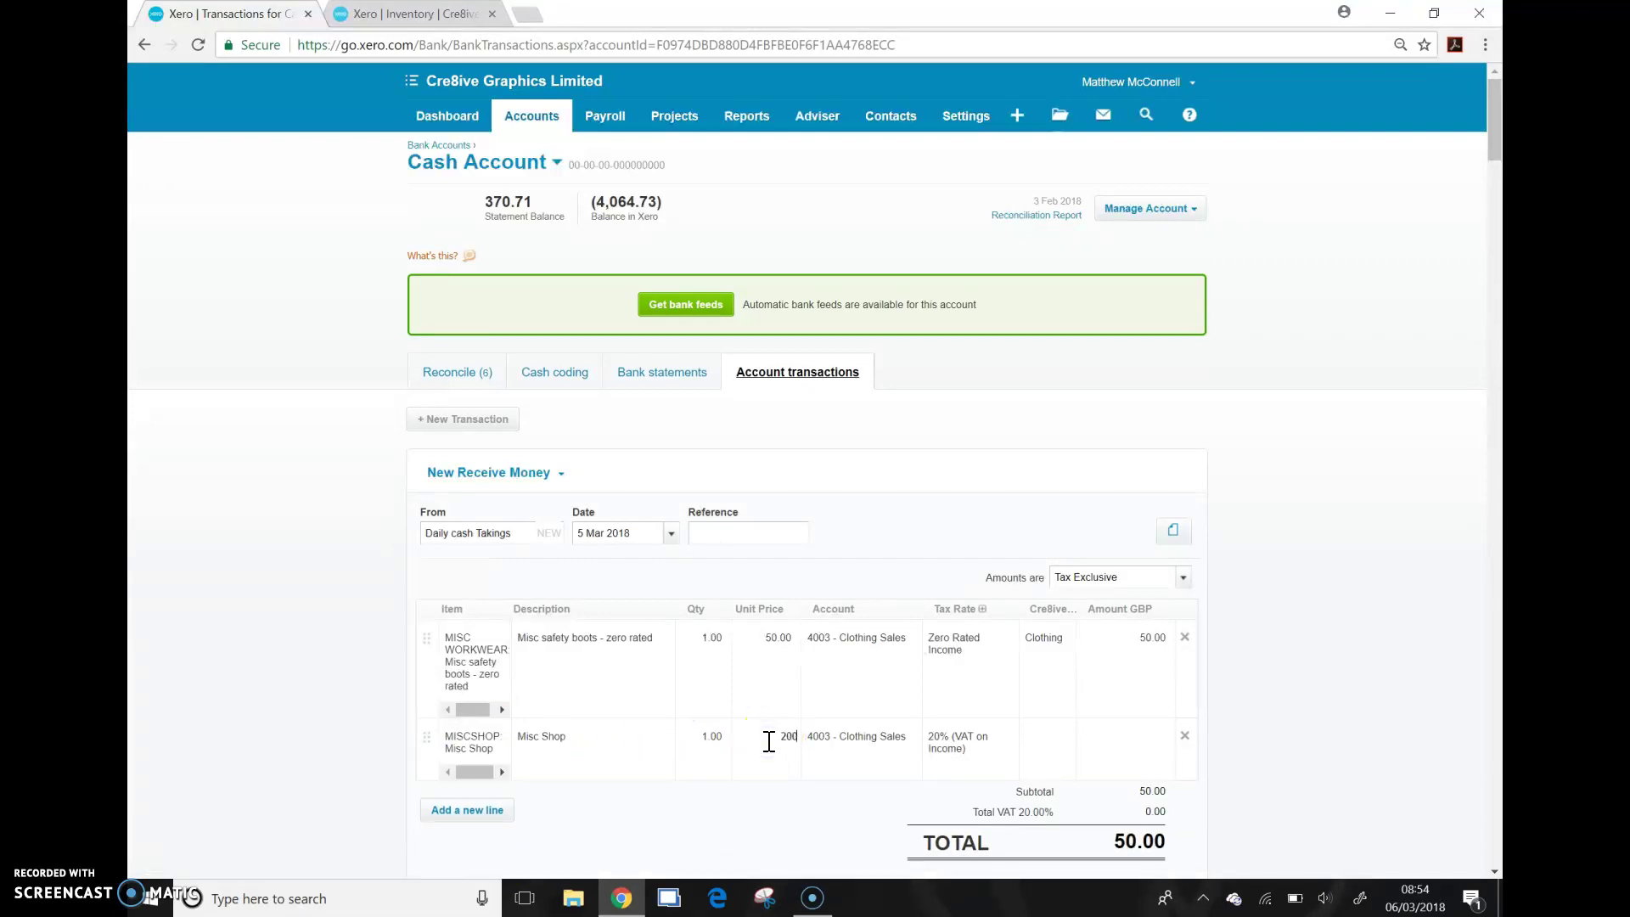
key("Tab")
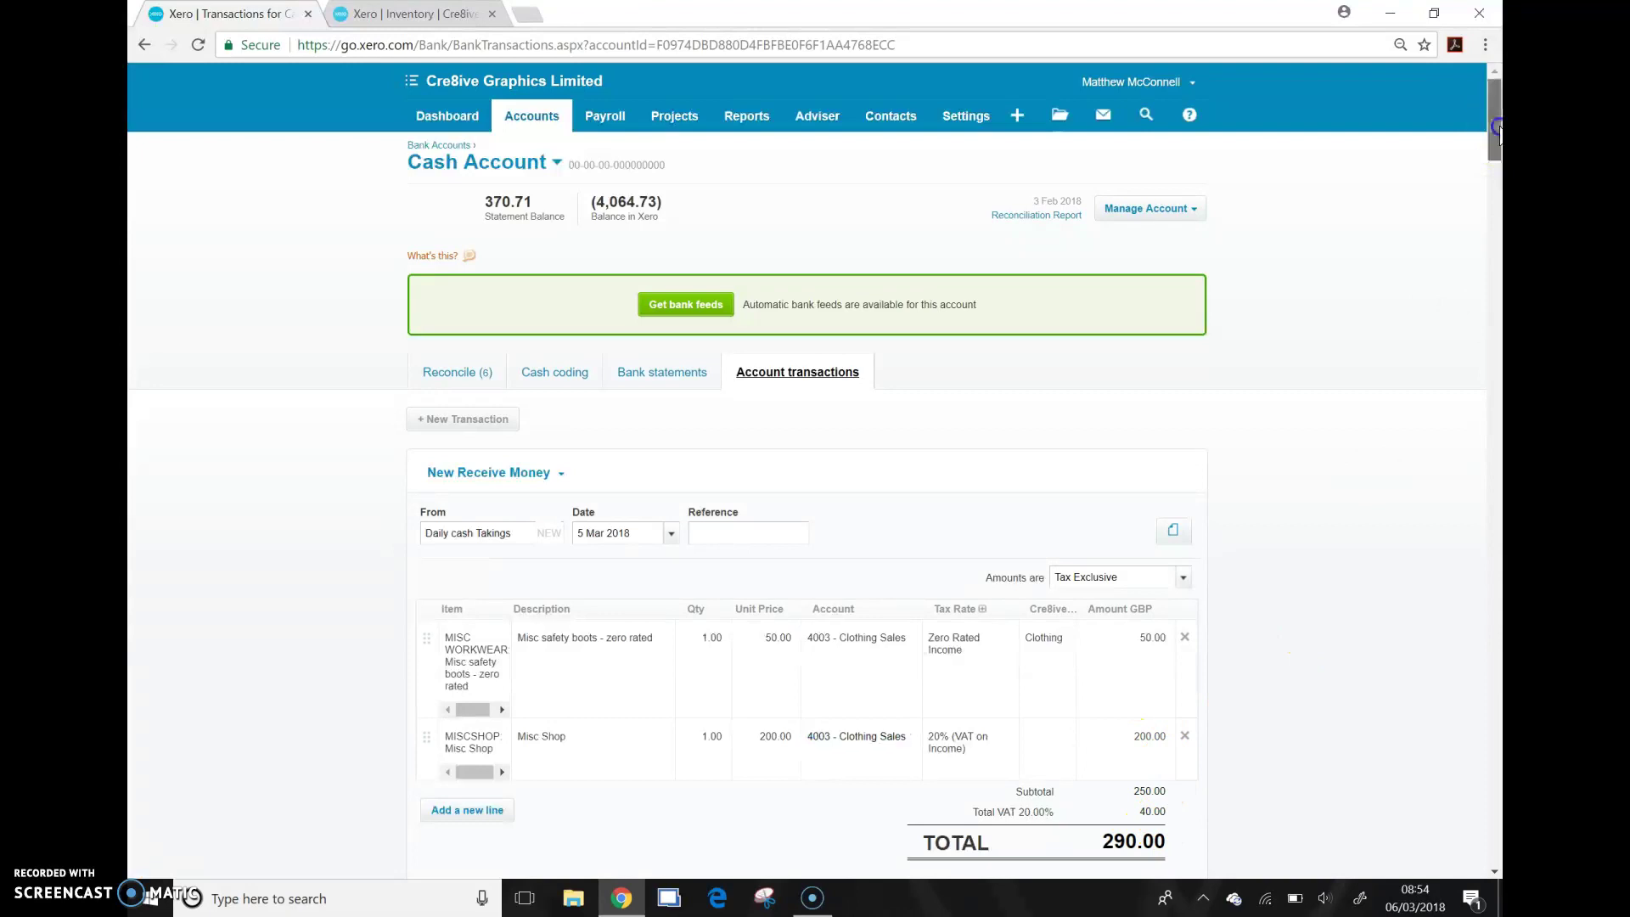
Set the transaction amounts to Tax Inclusive and save the Receive Money transaction
scroll(1210, 440, "down", 3)
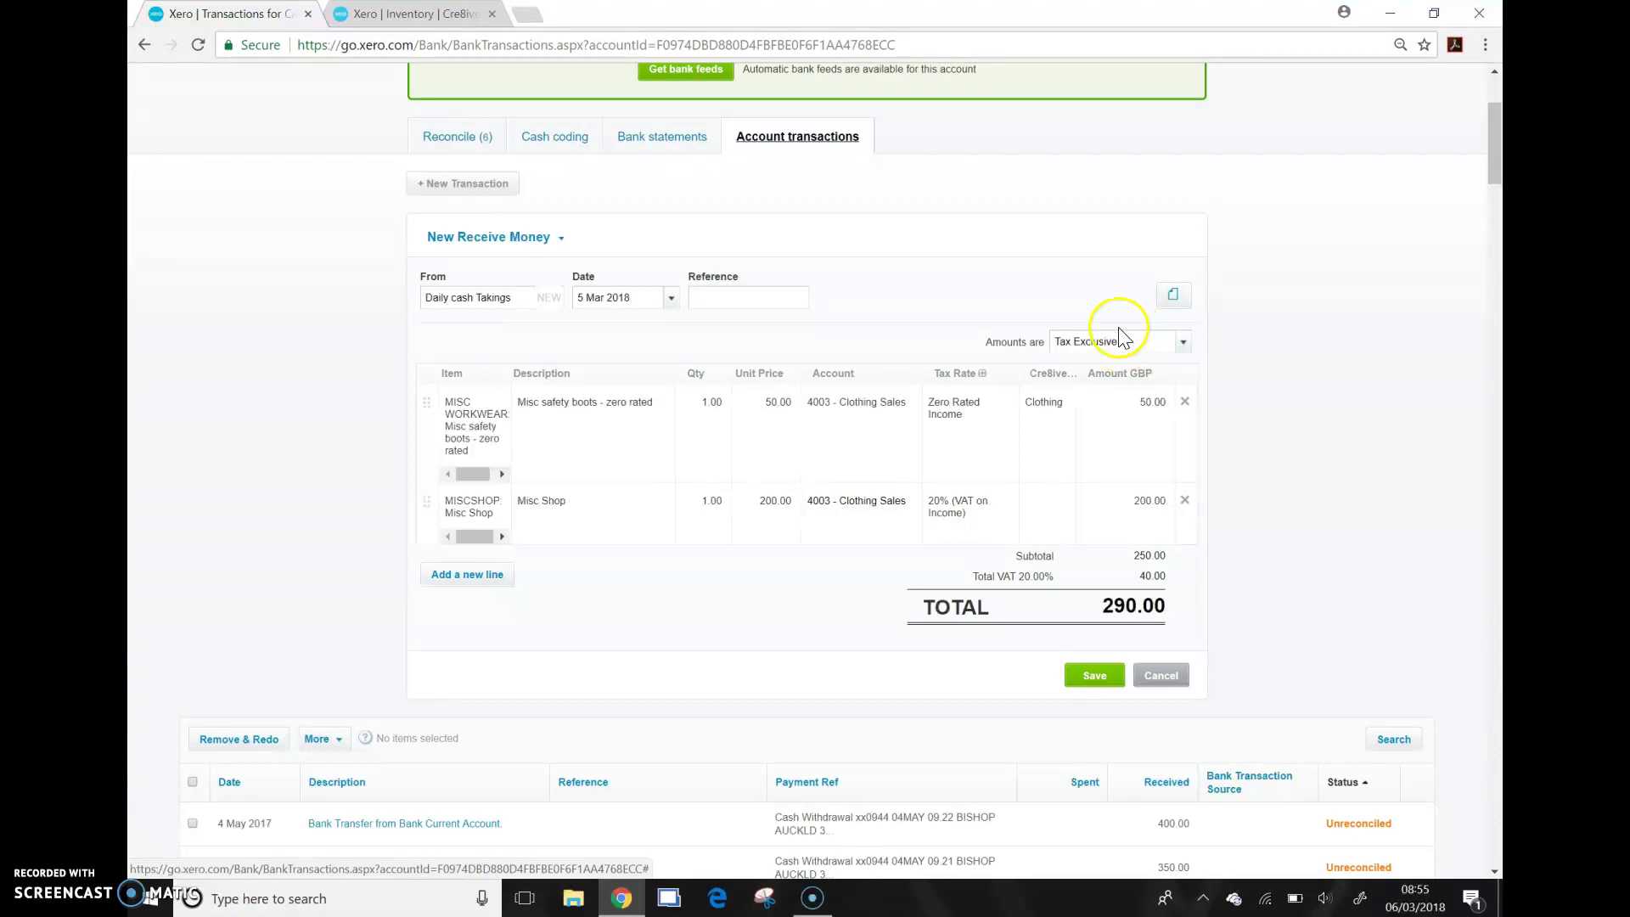
left_click(1184, 343)
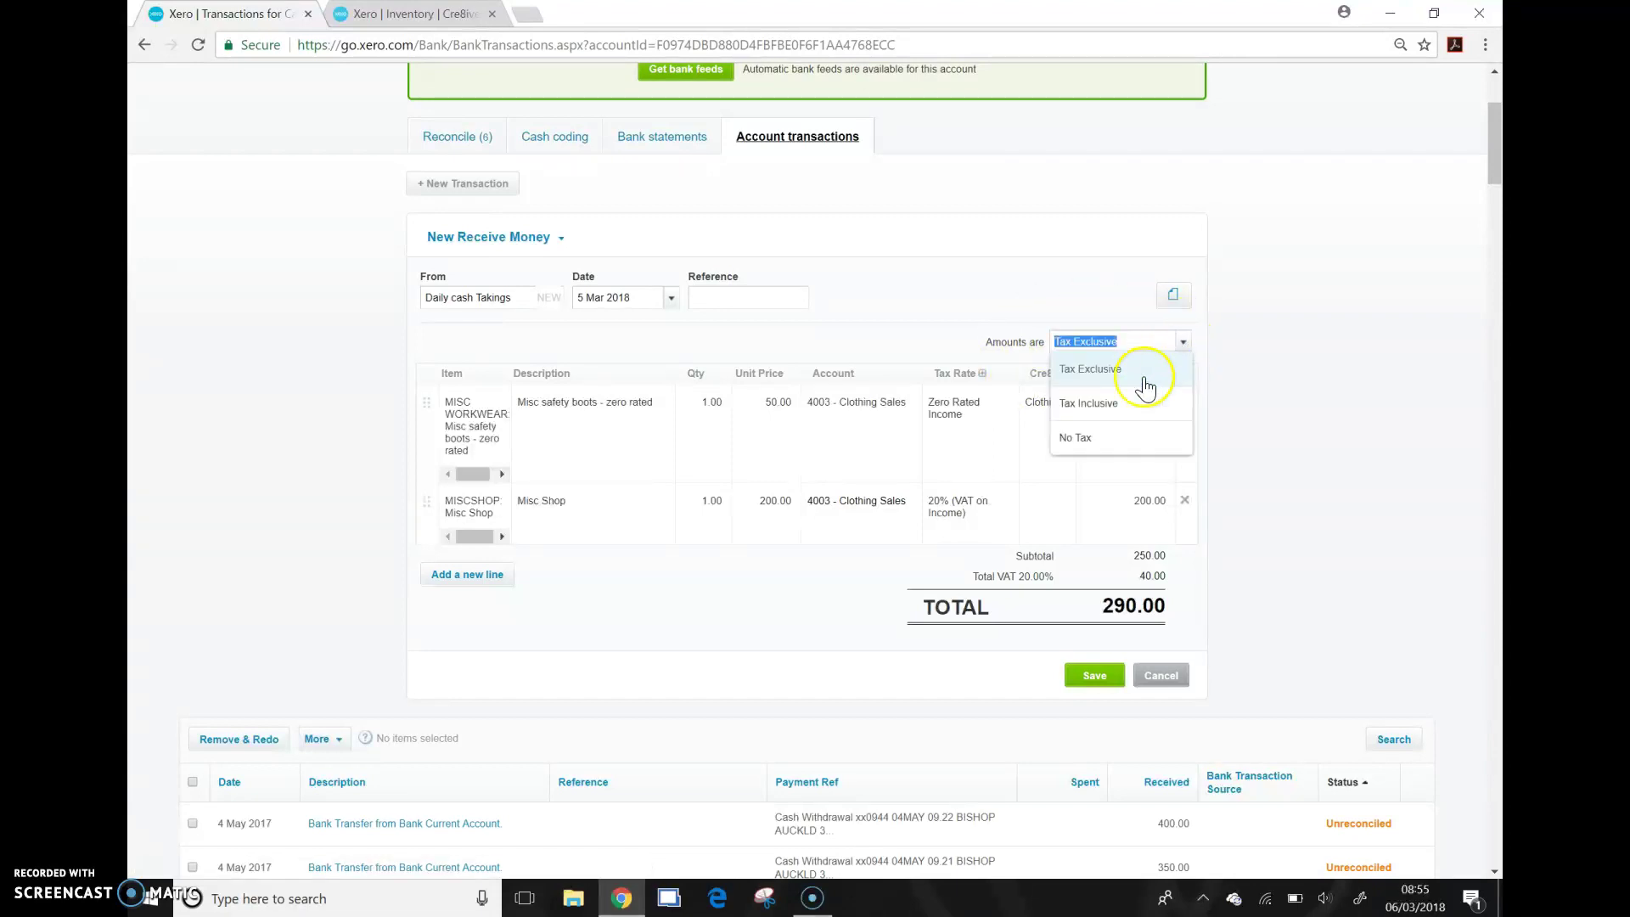
left_click(1119, 405)
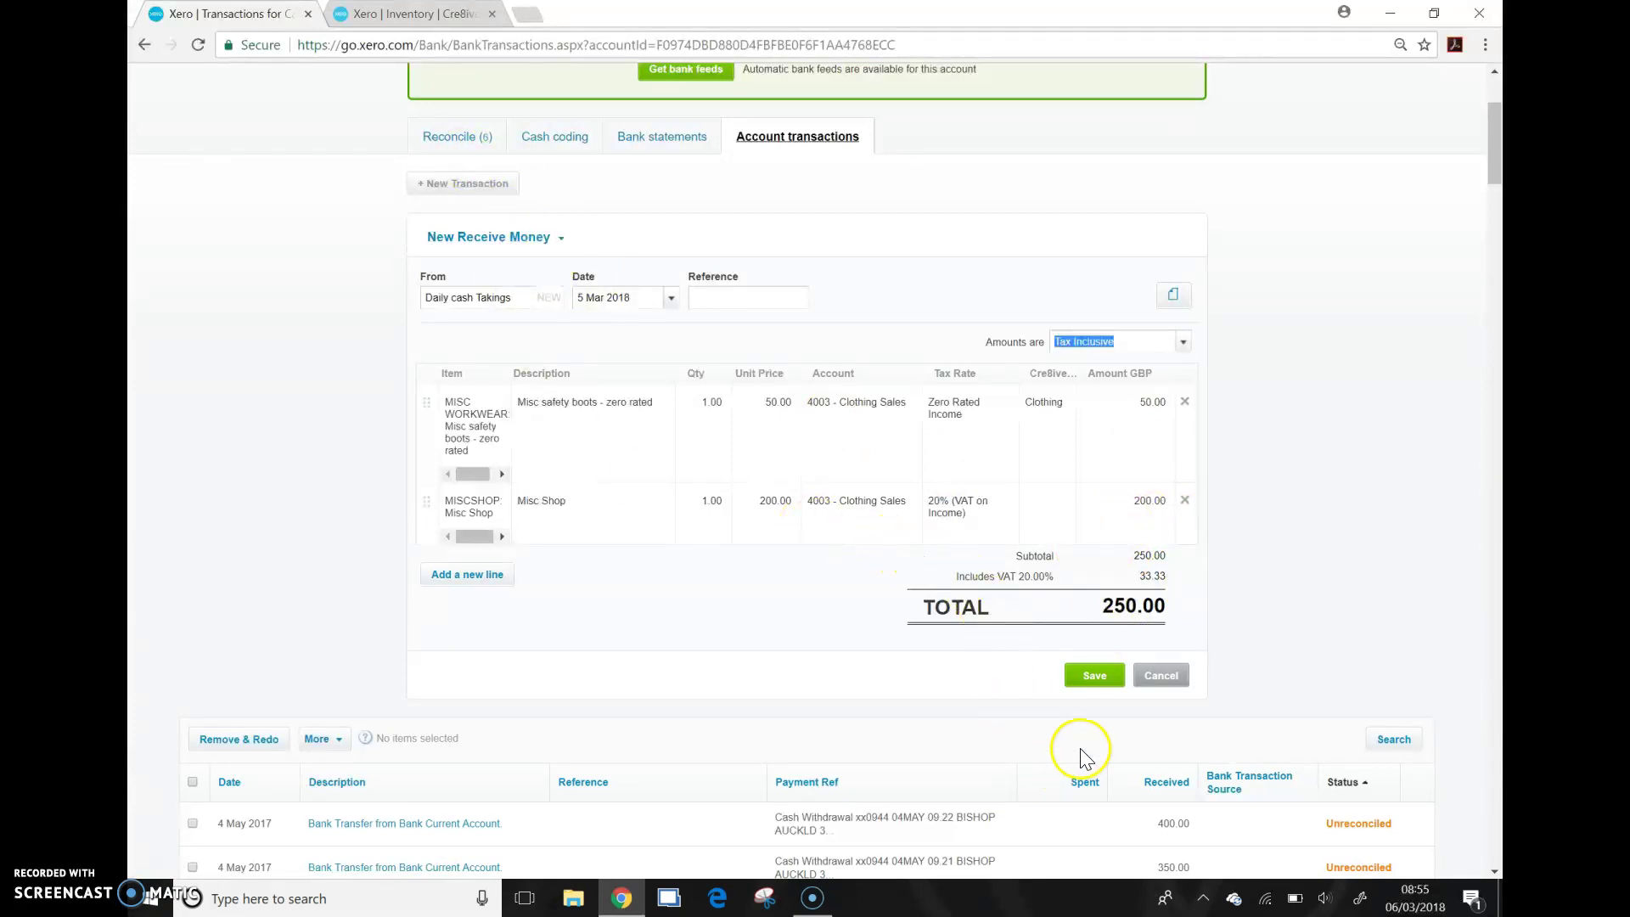
left_click(1095, 675)
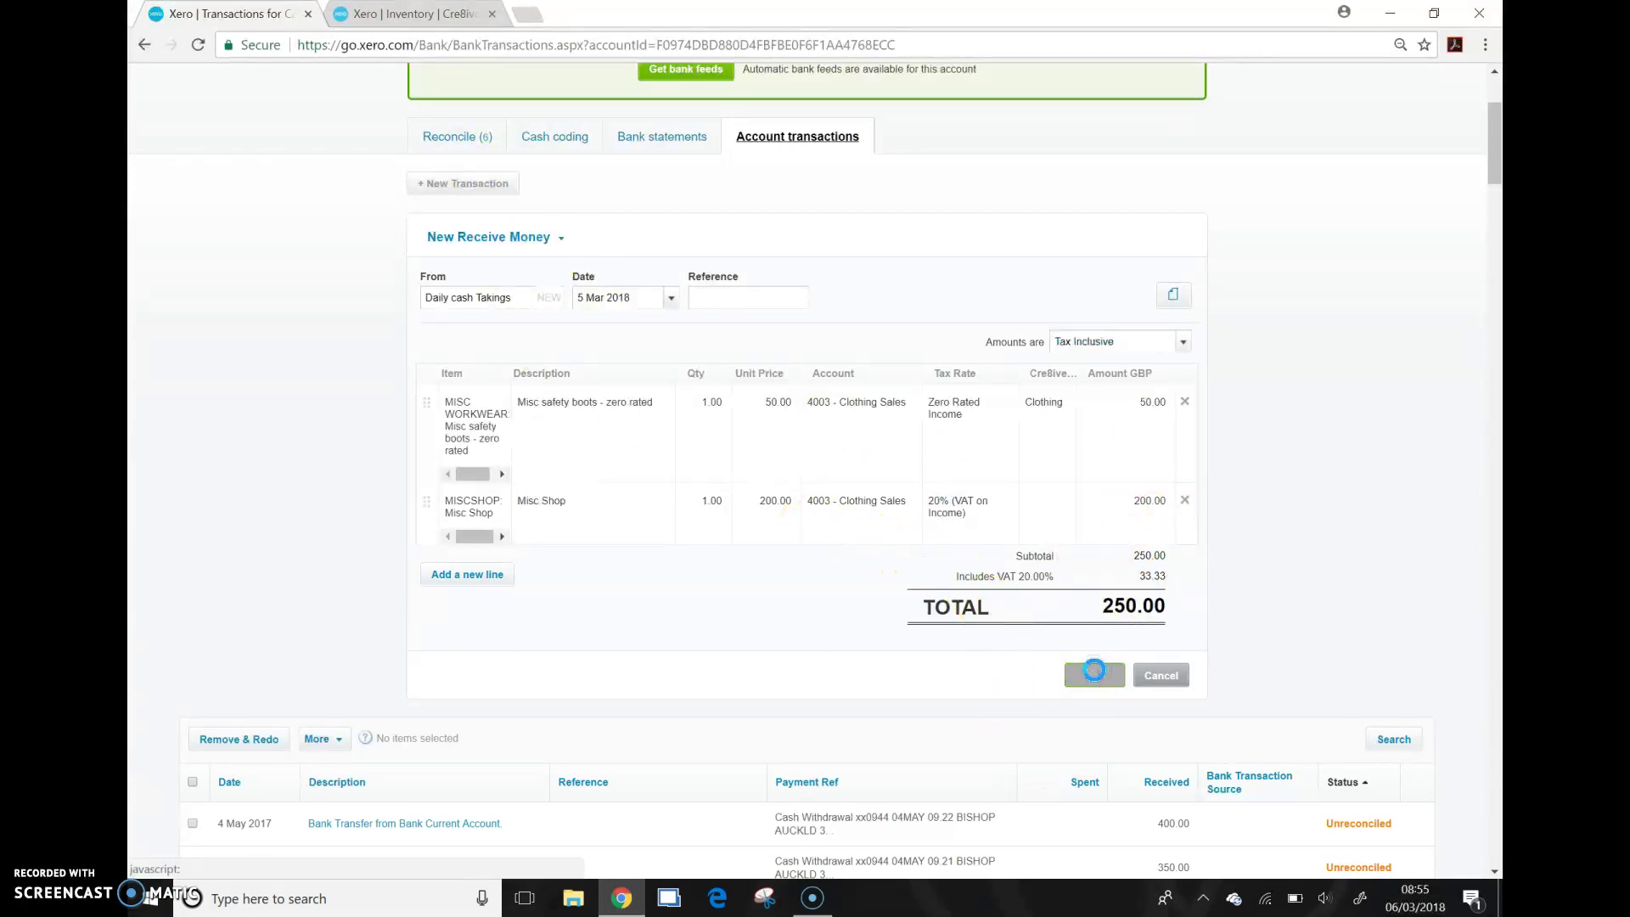